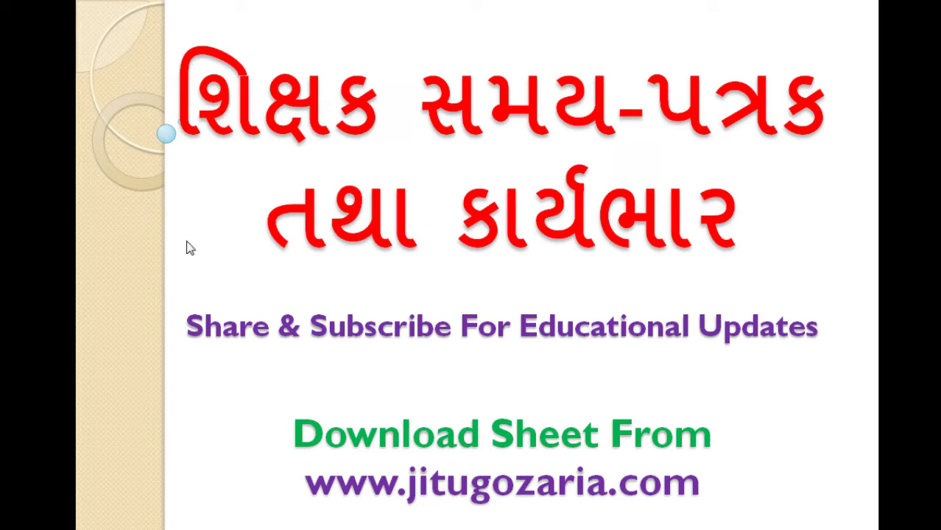
End the workload title slide show with Esc and return to PowerPoint's normal view
{"action": "key", "text": "Escape"}
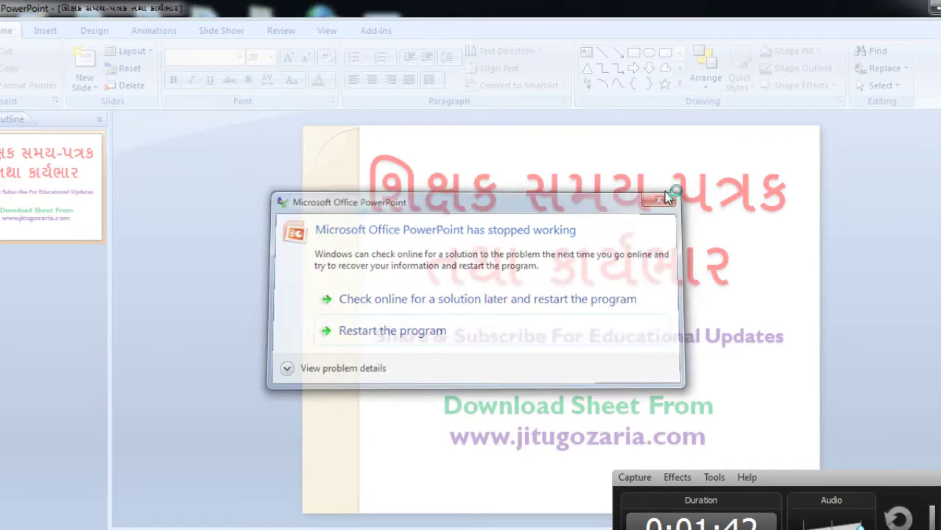
Dismiss the PowerPoint crash dialog, open 'teacher workload' and show the Teacherwise table & Workload sheet
{"action": "left_click", "coordinate": [667, 197]}
{"action": "double_click", "coordinate": [323, 193]}
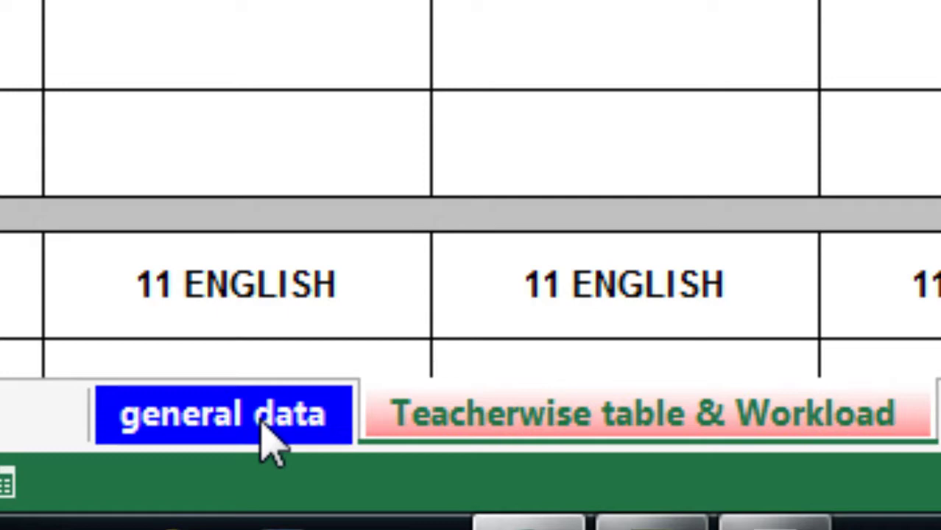
{"action": "left_click", "coordinate": [460, 440]}
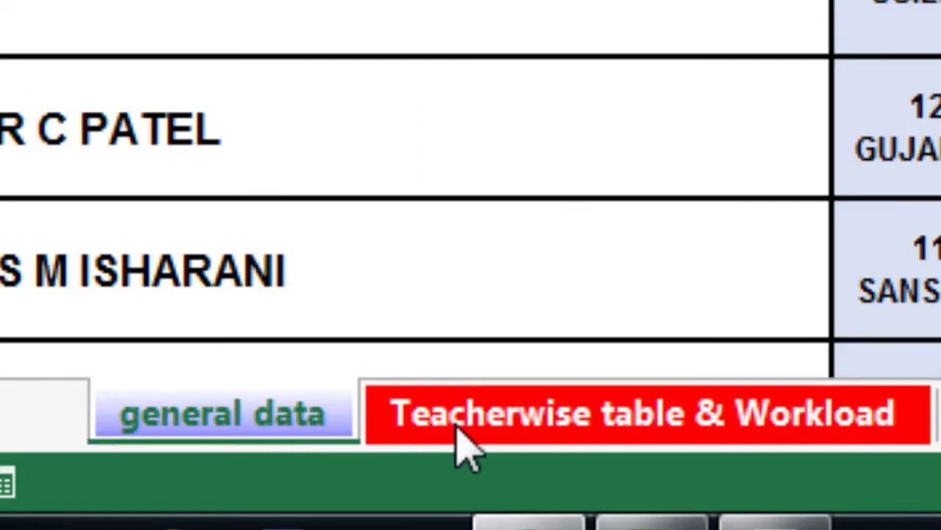
{"action": "left_click", "coordinate": [473, 431]}
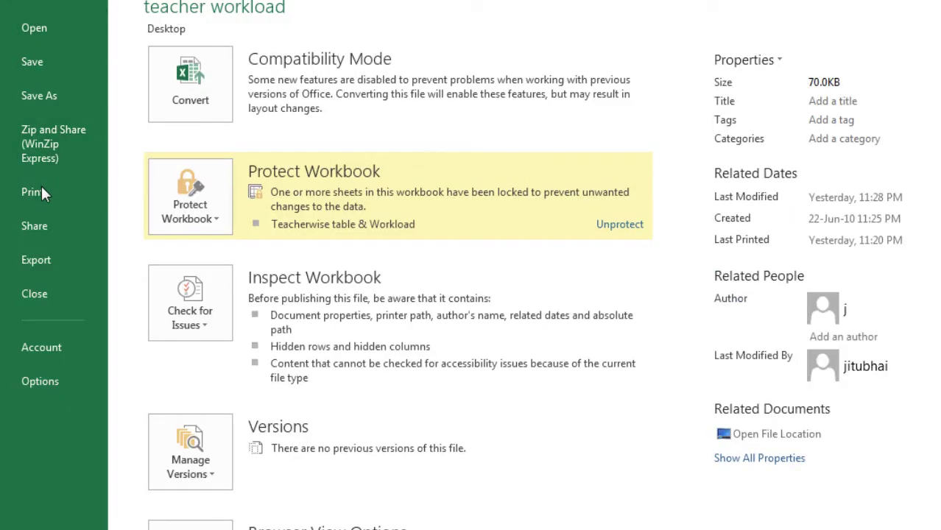
{"action": "left_click", "coordinate": [40, 187]}
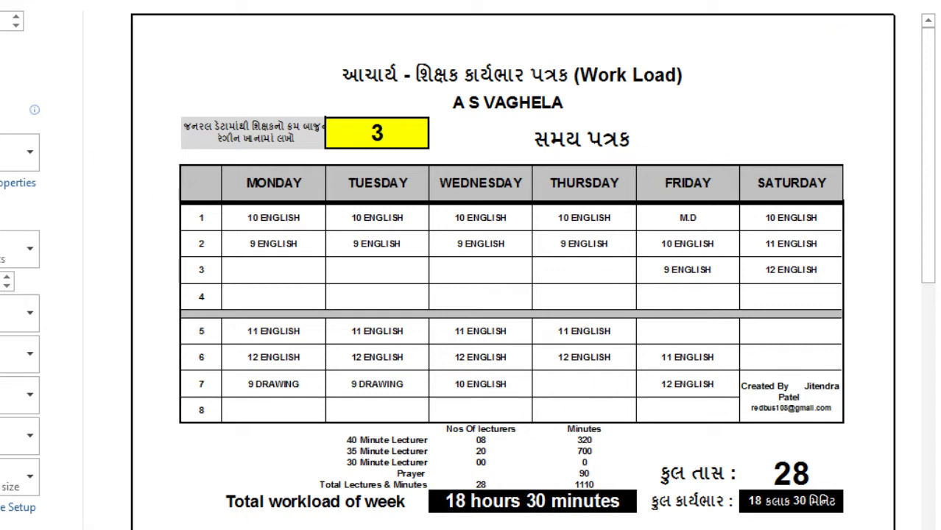
{"action": "key", "text": "Escape"}
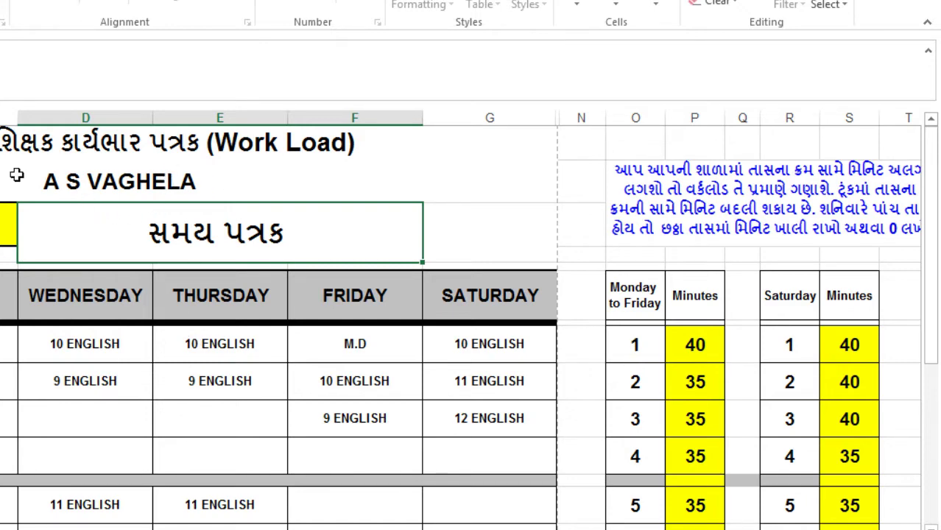
{"action": "scroll", "coordinate": [357, 317], "scroll_direction": "down", "scroll_amount": 1}
{"action": "scroll", "coordinate": [359, 321], "scroll_direction": "down", "scroll_amount": 1}
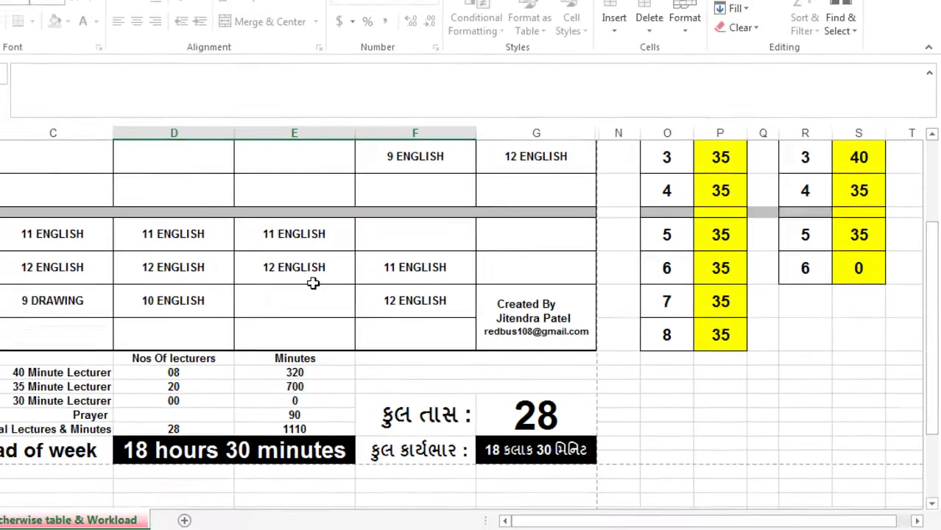
{"action": "scroll", "coordinate": [313, 295], "scroll_direction": "up", "scroll_amount": 3}
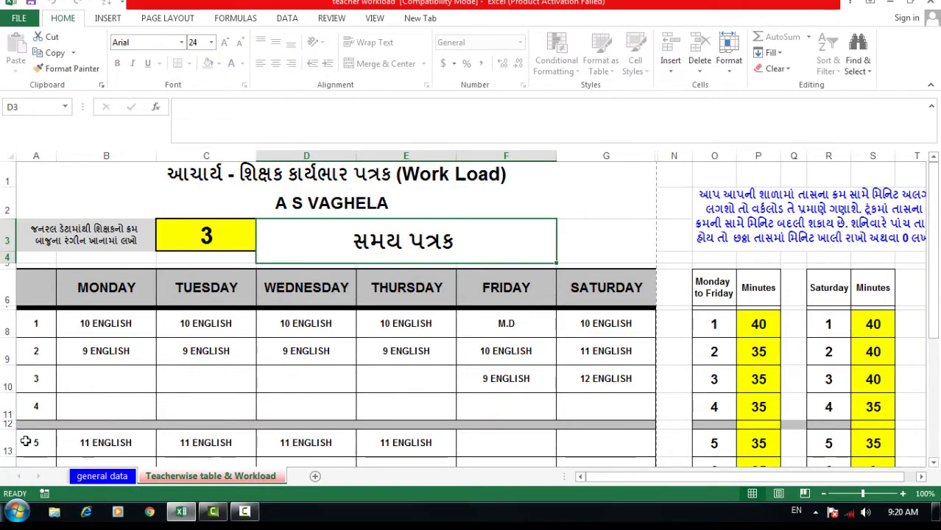
{"action": "scroll", "coordinate": [81, 353], "scroll_direction": "down", "scroll_amount": 1}
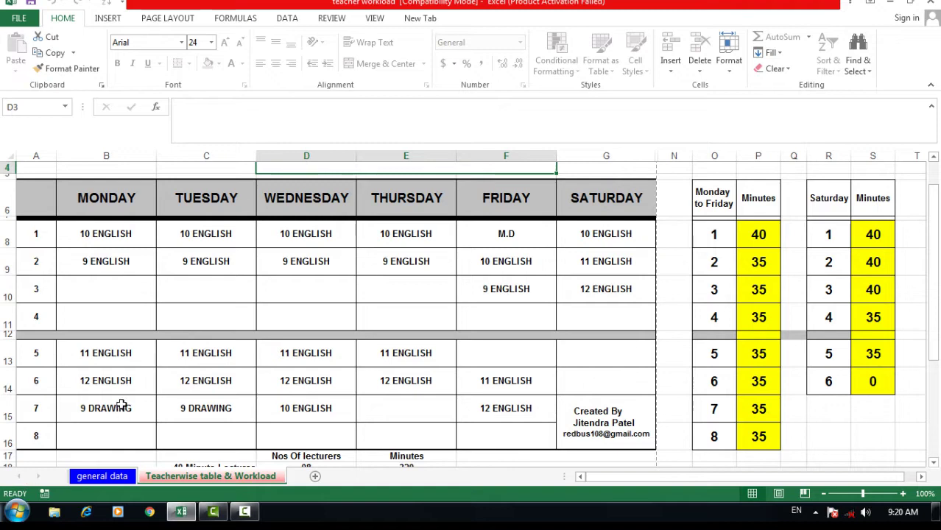
{"action": "scroll", "coordinate": [115, 286], "scroll_direction": "up", "scroll_amount": 1}
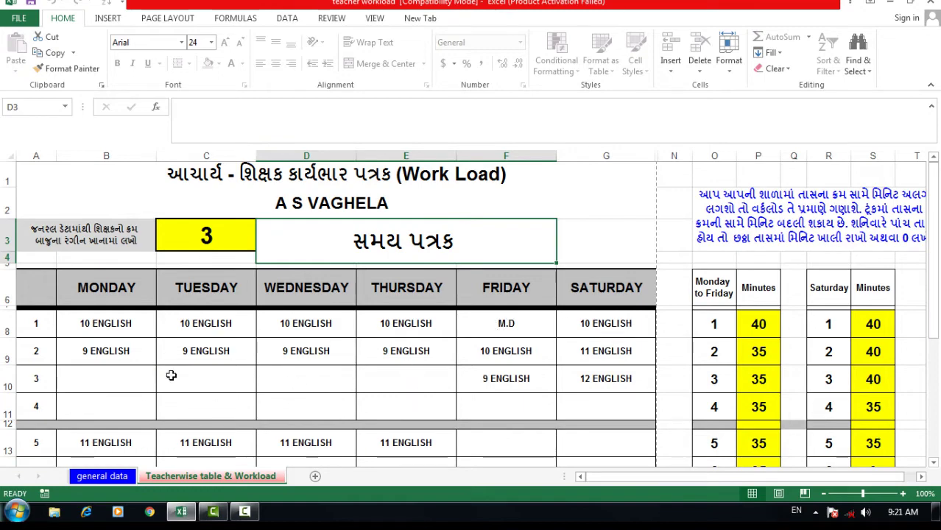
{"action": "scroll", "coordinate": [353, 372], "scroll_direction": "down", "scroll_amount": 2}
{"action": "scroll", "coordinate": [193, 267], "scroll_direction": "down", "scroll_amount": 1}
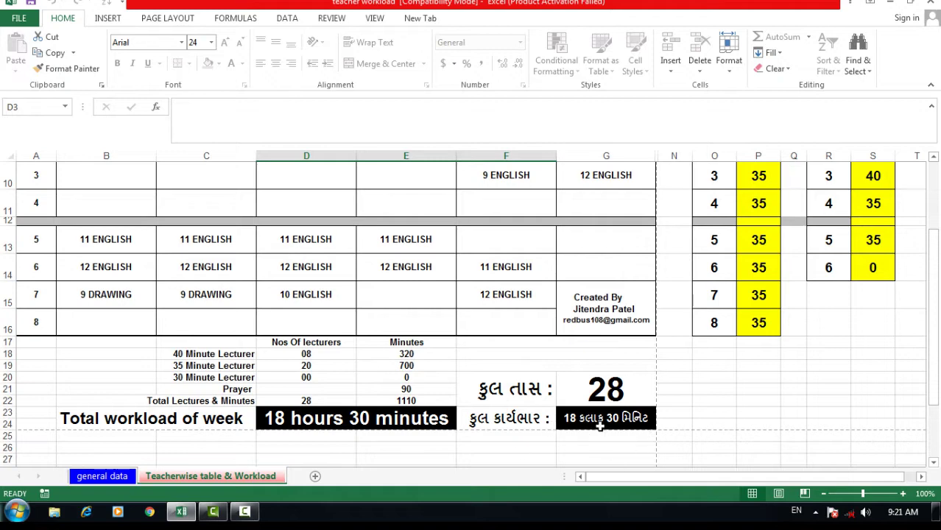
{"action": "scroll", "coordinate": [634, 439], "scroll_direction": "up", "scroll_amount": 3}
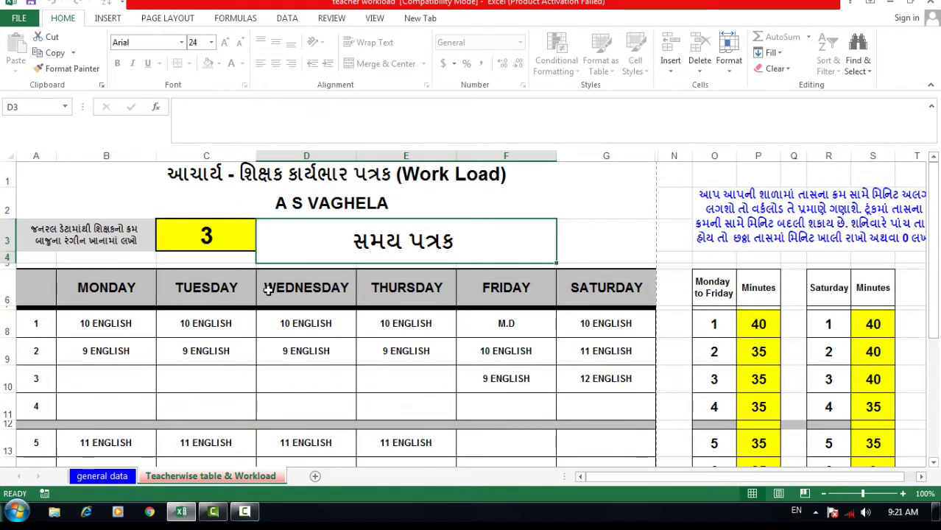
Enter teacher number 1 in C3 and scroll through that timetable's totals
{"action": "left_click", "coordinate": [209, 234]}
{"action": "type", "text": "1"}
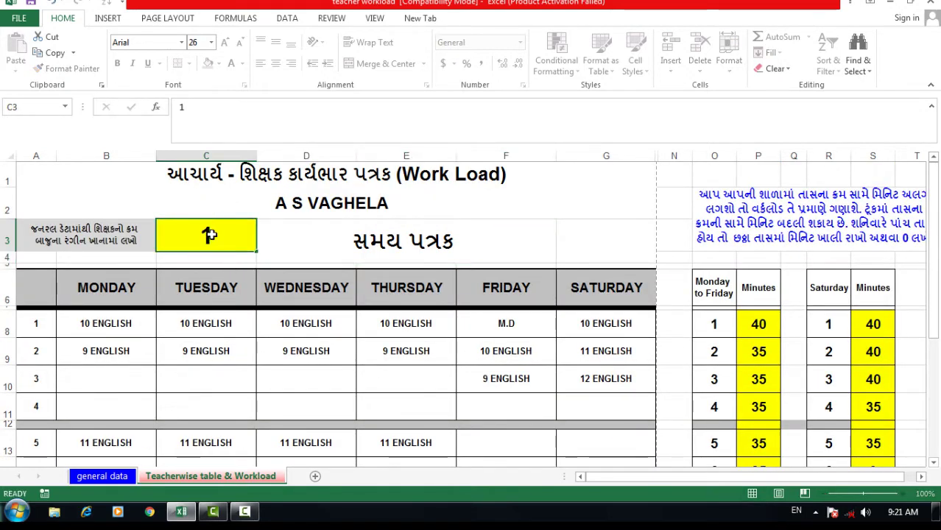
{"action": "key", "text": "Return"}
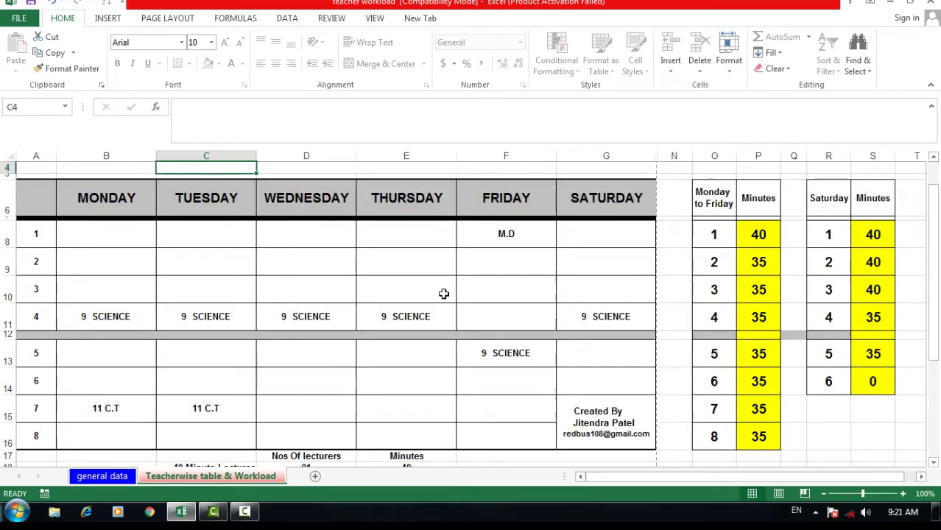
{"action": "scroll", "coordinate": [443, 292], "scroll_direction": "down", "scroll_amount": 2}
{"action": "scroll", "coordinate": [405, 281], "scroll_direction": "up", "scroll_amount": 2}
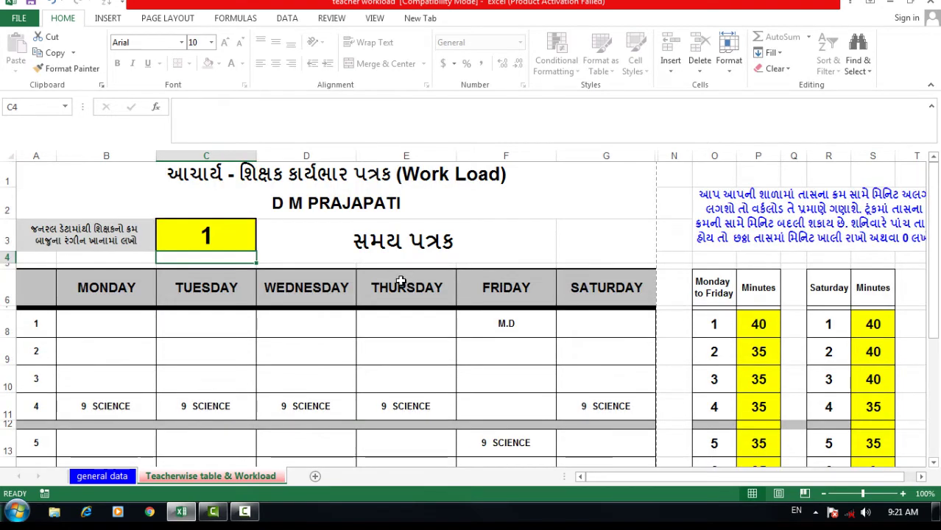
{"action": "scroll", "coordinate": [401, 280], "scroll_direction": "down", "scroll_amount": 1}
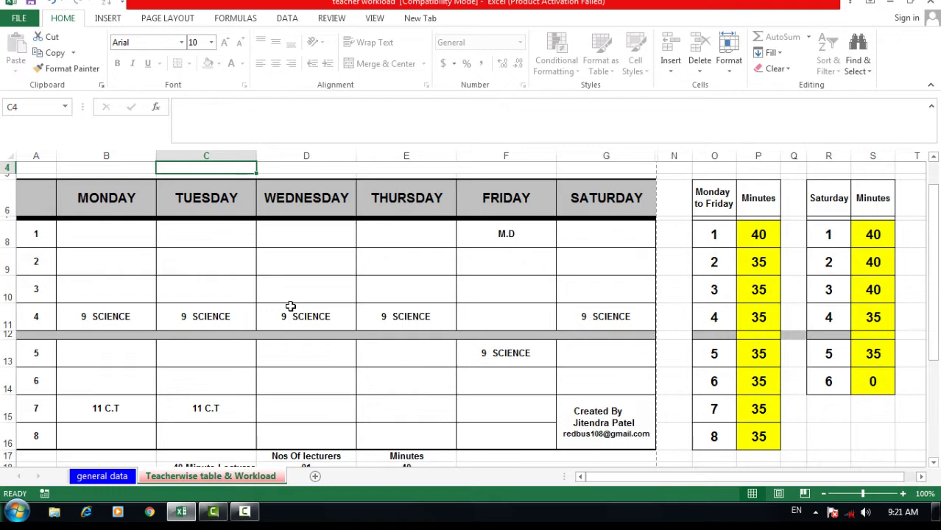
{"action": "scroll", "coordinate": [294, 302], "scroll_direction": "up", "scroll_amount": 1}
{"action": "scroll", "coordinate": [258, 326], "scroll_direction": "down", "scroll_amount": 1}
{"action": "scroll", "coordinate": [430, 439], "scroll_direction": "down", "scroll_amount": 1}
{"action": "scroll", "coordinate": [382, 435], "scroll_direction": "down", "scroll_amount": 2}
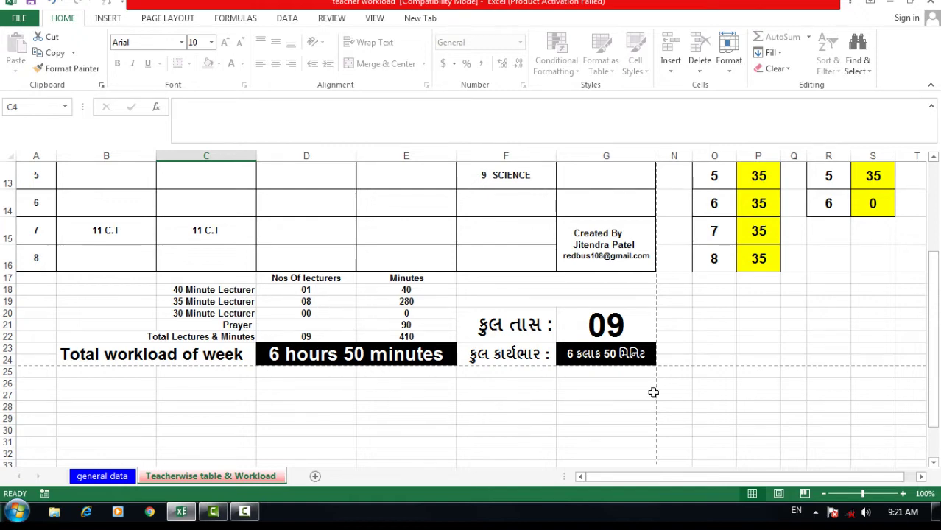
{"action": "scroll", "coordinate": [273, 259], "scroll_direction": "up", "scroll_amount": 4}
Enter teacher number 2 in C3 and check the resulting timetable
{"action": "left_click", "coordinate": [230, 233]}
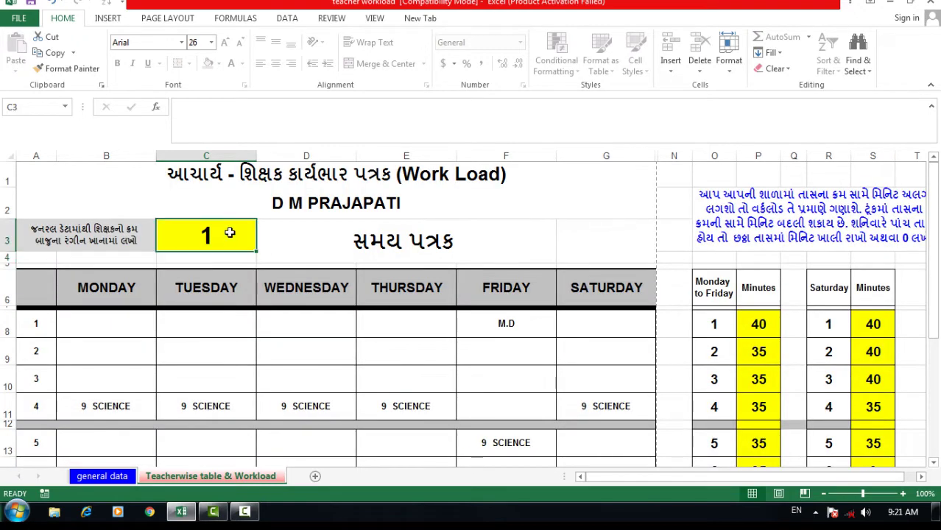
{"action": "type", "text": "2"}
{"action": "key", "text": "Return"}
{"action": "scroll", "coordinate": [489, 353], "scroll_direction": "down", "scroll_amount": 1}
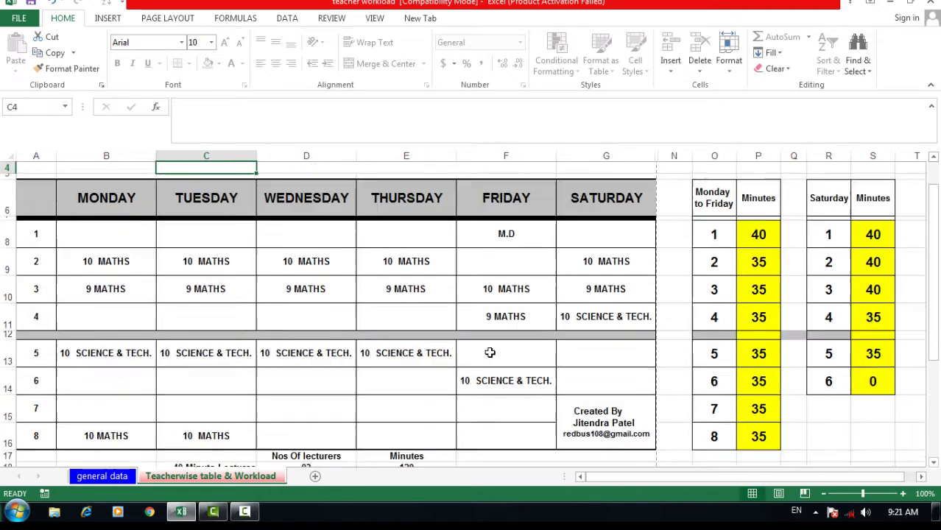
{"action": "scroll", "coordinate": [490, 353], "scroll_direction": "down", "scroll_amount": 2}
{"action": "scroll", "coordinate": [422, 435], "scroll_direction": "up", "scroll_amount": 3}
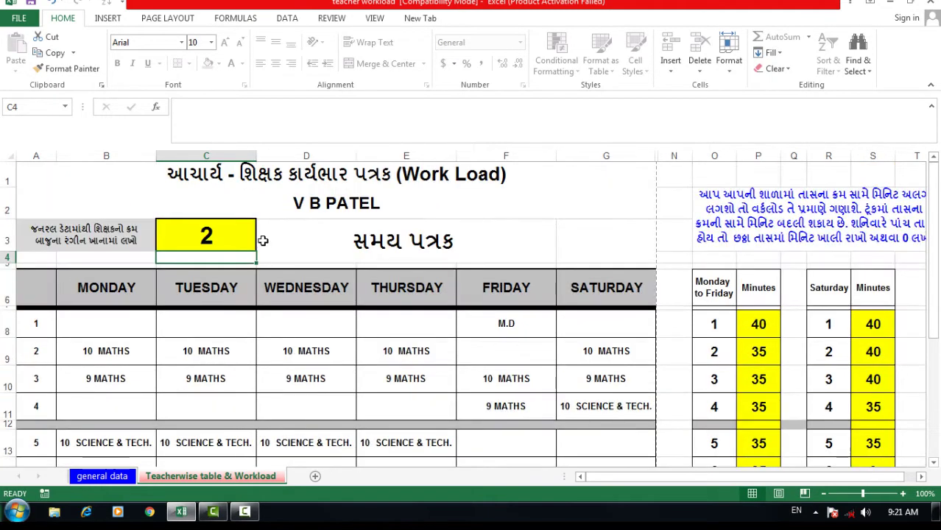
Enter teacher number 8 in C3 and check its 30 lectures and 19 h 25 min total
{"action": "left_click", "coordinate": [212, 238]}
{"action": "type", "text": "8"}
{"action": "key", "text": "Return"}
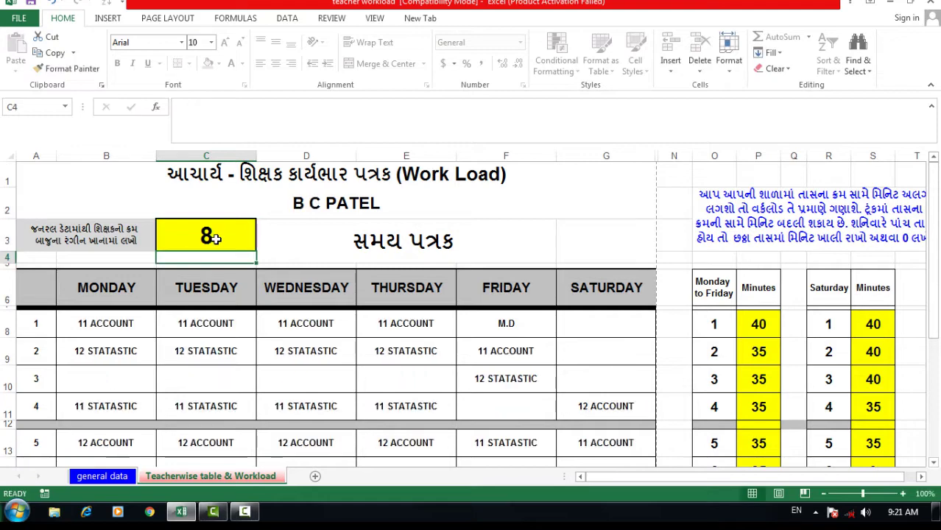
{"action": "scroll", "coordinate": [267, 336], "scroll_direction": "down", "scroll_amount": 2}
{"action": "scroll", "coordinate": [600, 302], "scroll_direction": "down", "scroll_amount": 3}
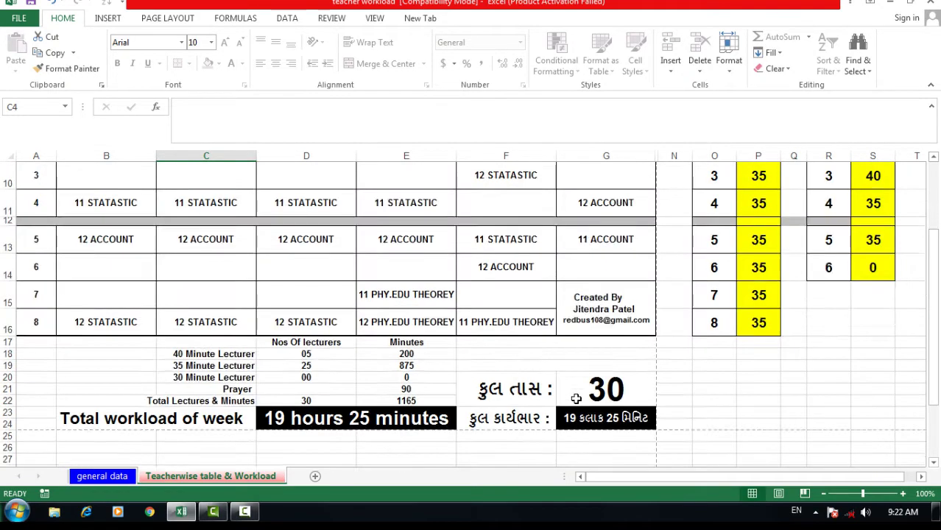
{"action": "scroll", "coordinate": [555, 394], "scroll_direction": "up", "scroll_amount": 4}
{"action": "scroll", "coordinate": [360, 354], "scroll_direction": "up", "scroll_amount": 1}
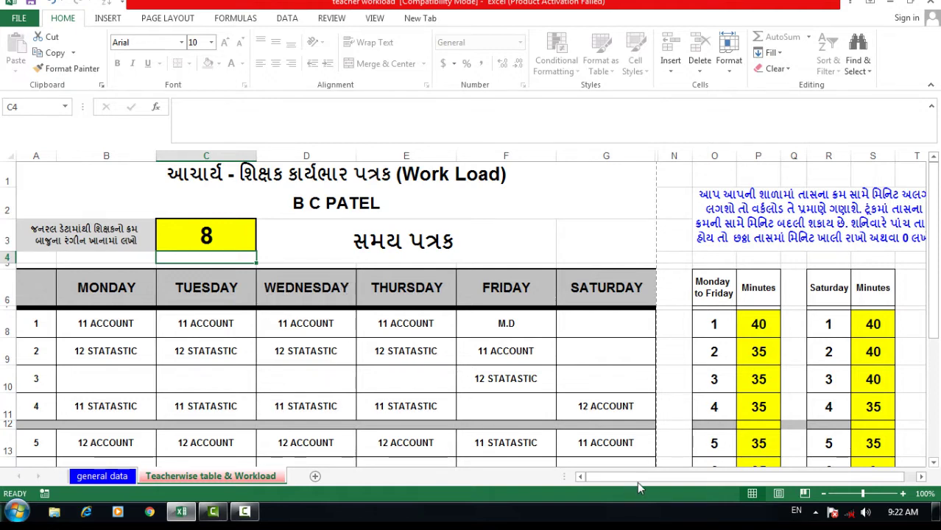
Change the Monday–Friday period 5 minutes value to 40
{"action": "left_click_drag", "start_coordinate": [637, 477], "coordinate": [642, 477]}
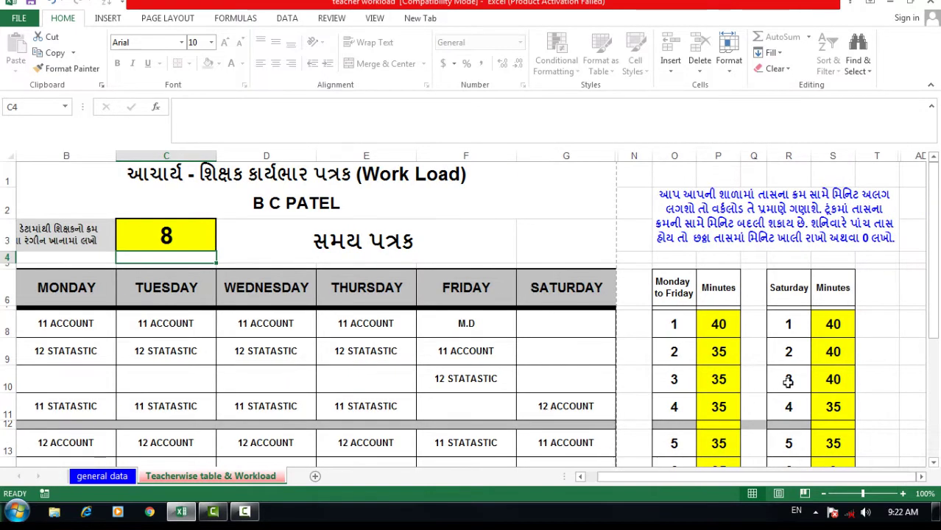
{"action": "scroll", "coordinate": [788, 381], "scroll_direction": "down", "scroll_amount": 2}
{"action": "scroll", "coordinate": [791, 380], "scroll_direction": "up", "scroll_amount": 1}
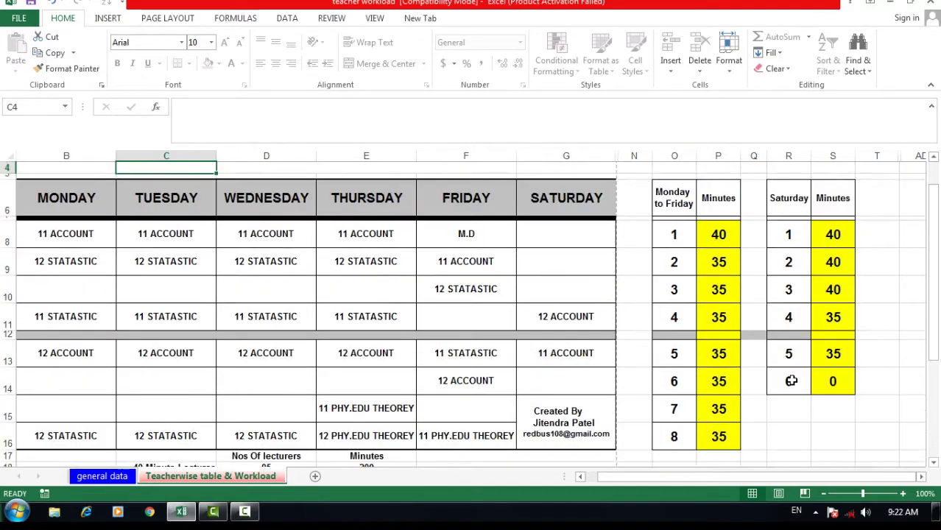
{"action": "scroll", "coordinate": [791, 381], "scroll_direction": "up", "scroll_amount": 1}
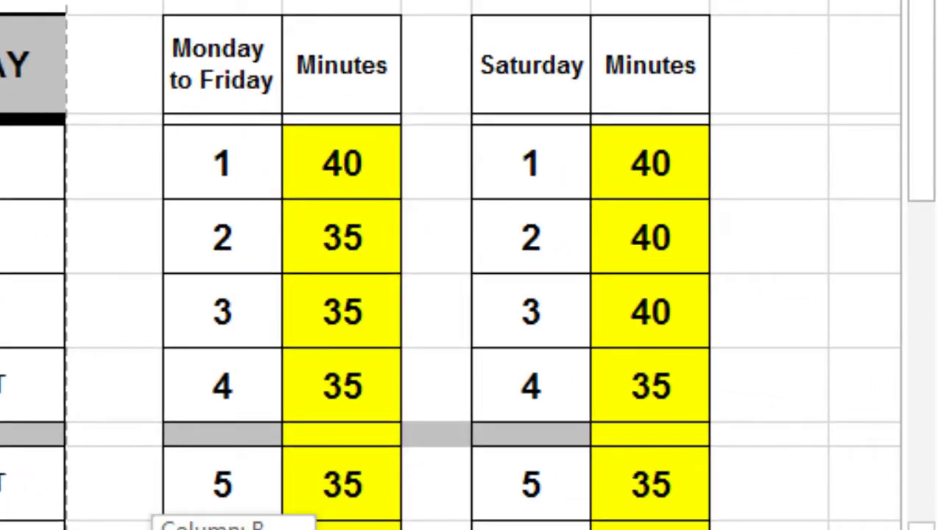
{"action": "scroll", "coordinate": [592, 272], "scroll_direction": "down", "scroll_amount": 2}
{"action": "scroll", "coordinate": [593, 272], "scroll_direction": "up", "scroll_amount": 2}
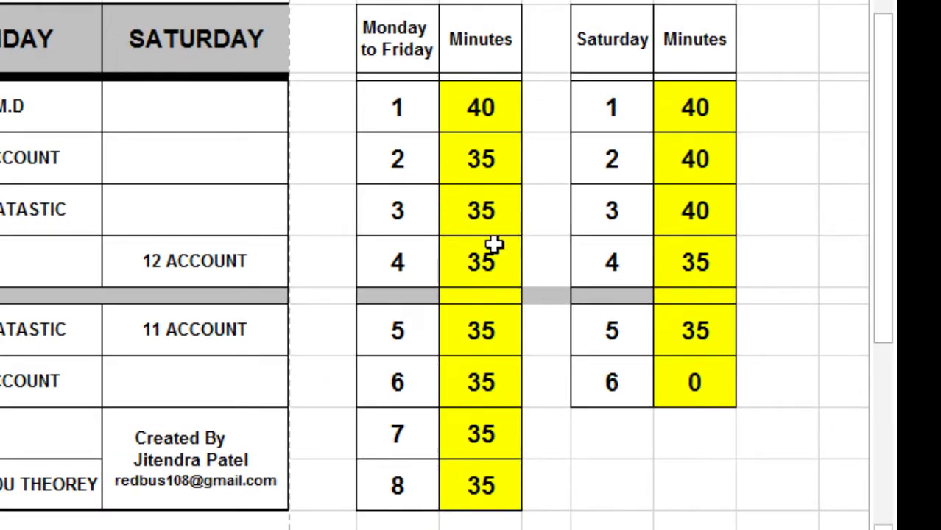
{"action": "left_click", "coordinate": [484, 335]}
{"action": "type", "text": "4"}
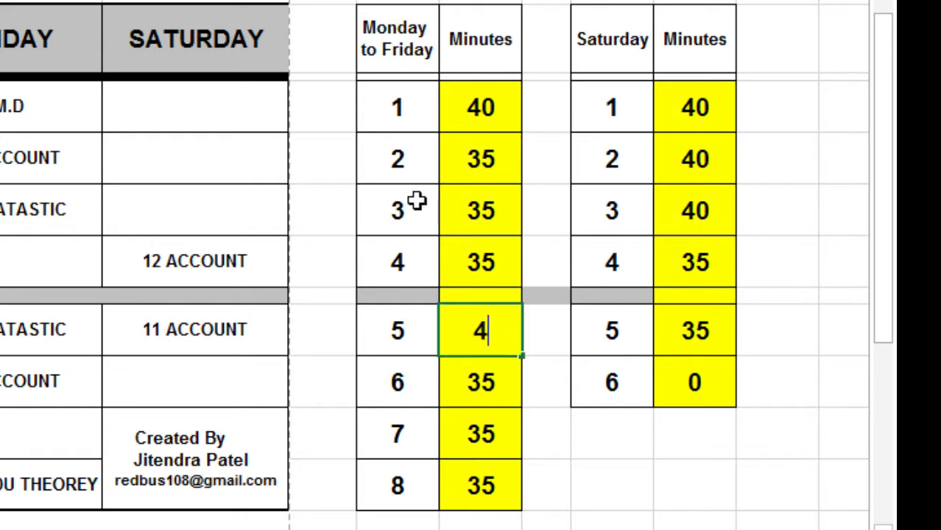
{"action": "type", "text": "0"}
{"action": "key", "text": "ctrl+Return"}
{"action": "left_click", "coordinate": [576, 496]}
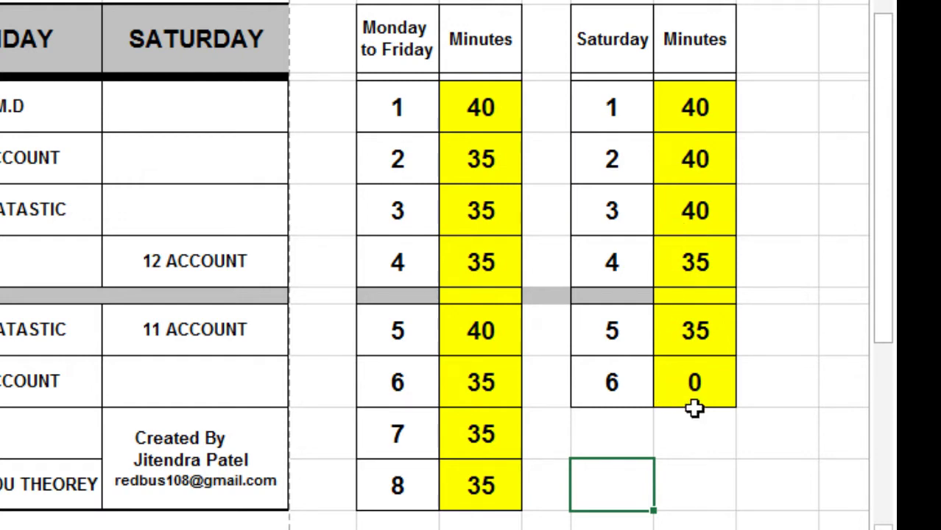
Select the Saturday period 6 minutes cell and restore period 5 to 35 minutes
{"action": "left_click", "coordinate": [705, 389]}
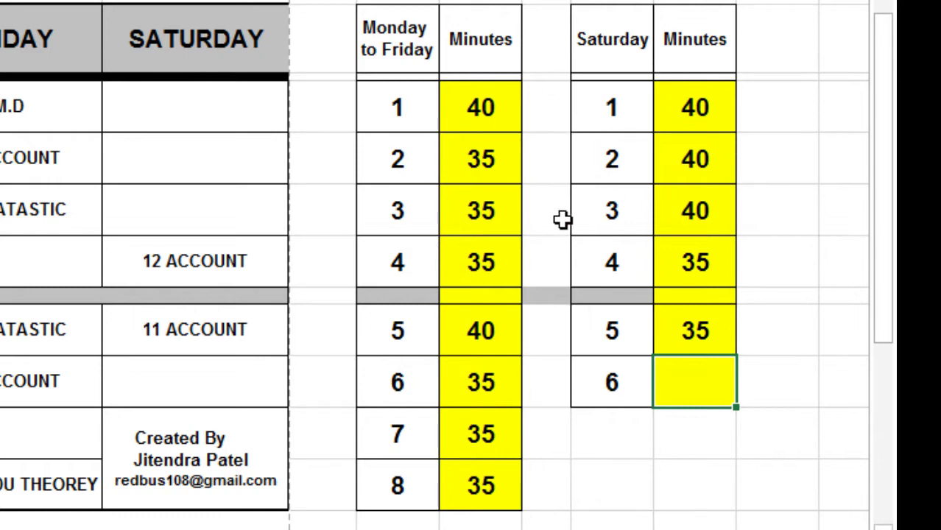
{"action": "left_click", "coordinate": [491, 341]}
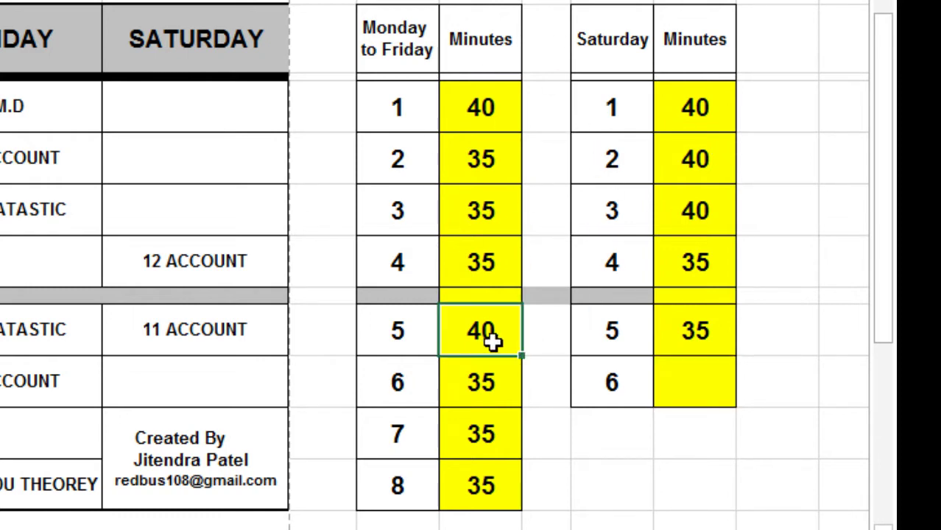
{"action": "type", "text": "35"}
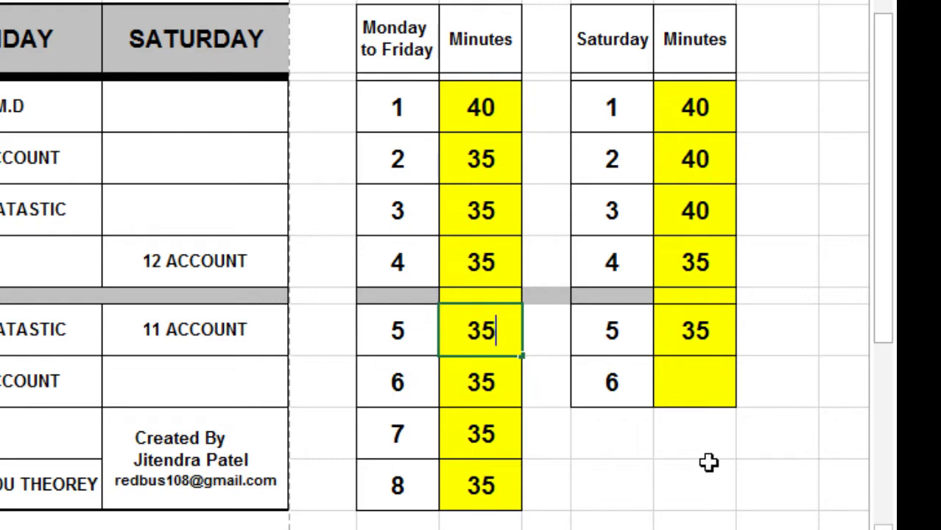
{"action": "left_click", "coordinate": [709, 462]}
{"action": "scroll", "coordinate": [342, 379], "scroll_direction": "down", "scroll_amount": 1}
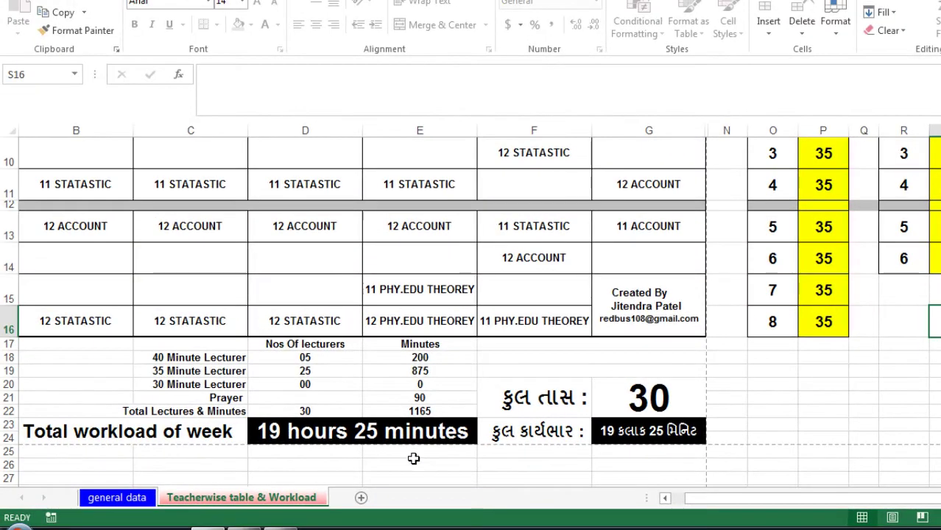
Set the Monday–Friday period 5 minutes in P13 to 40
{"action": "scroll", "coordinate": [825, 424], "scroll_direction": "up", "scroll_amount": 1}
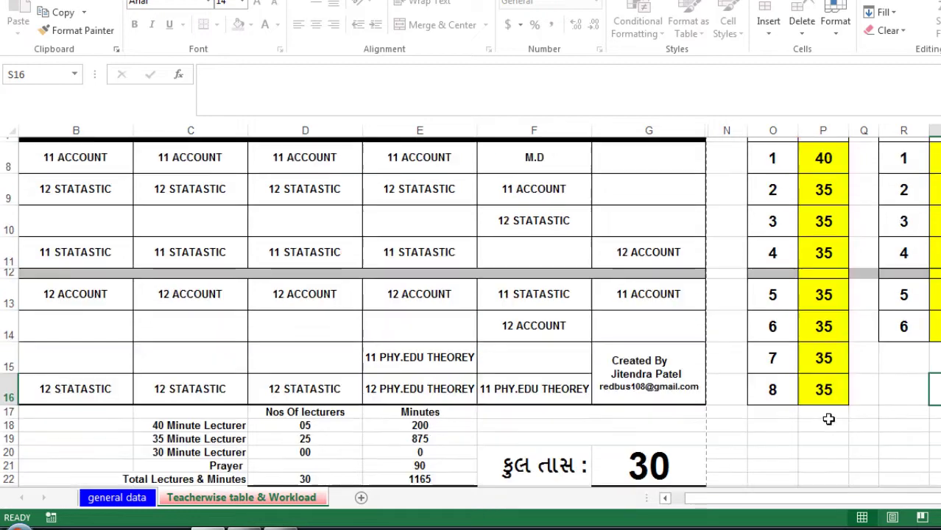
{"action": "left_click", "coordinate": [819, 307]}
{"action": "type", "text": "40"}
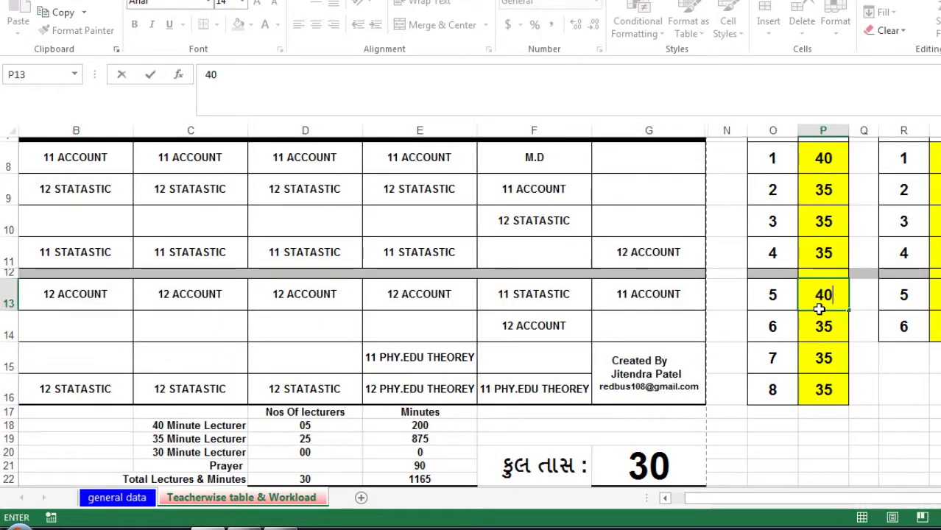
{"action": "key", "text": "Return"}
{"action": "scroll", "coordinate": [715, 318], "scroll_direction": "down", "scroll_amount": 1}
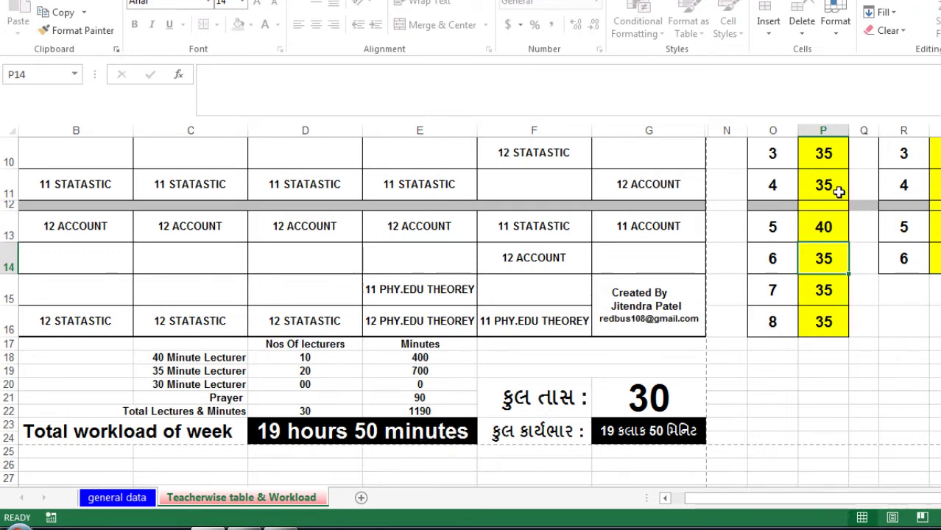
Try 35 minutes for period 5 in P13 and compare the totals
{"action": "left_click", "coordinate": [826, 229]}
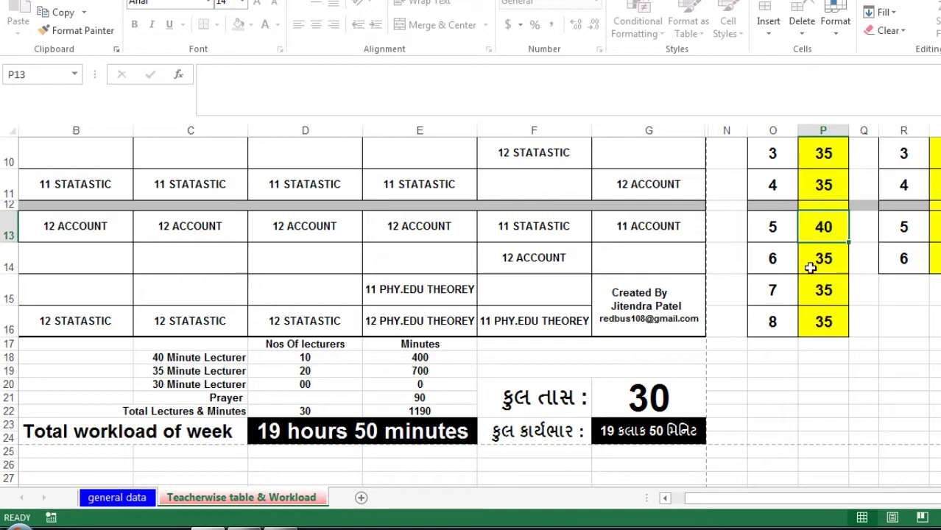
{"action": "scroll", "coordinate": [332, 288], "scroll_direction": "up", "scroll_amount": 1}
{"action": "scroll", "coordinate": [286, 298], "scroll_direction": "up", "scroll_amount": 2}
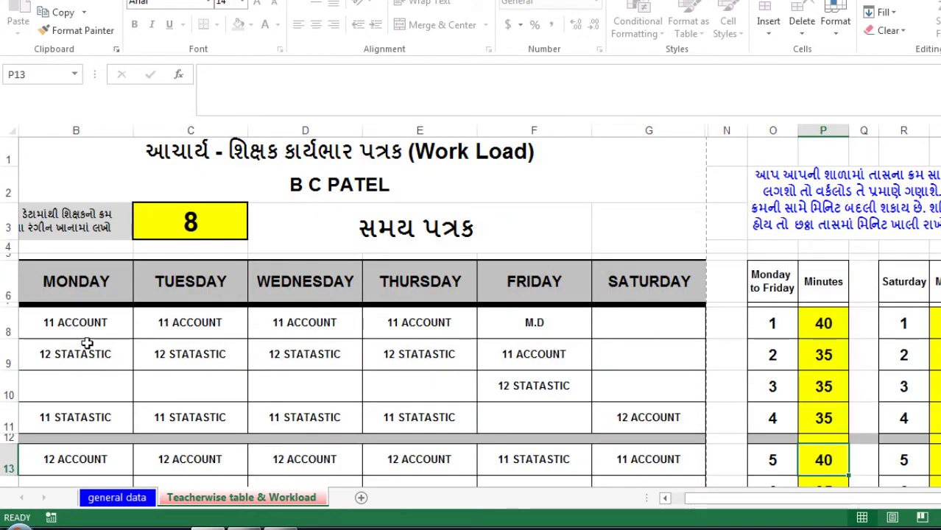
{"action": "left_click_drag", "start_coordinate": [736, 498], "coordinate": [718, 499]}
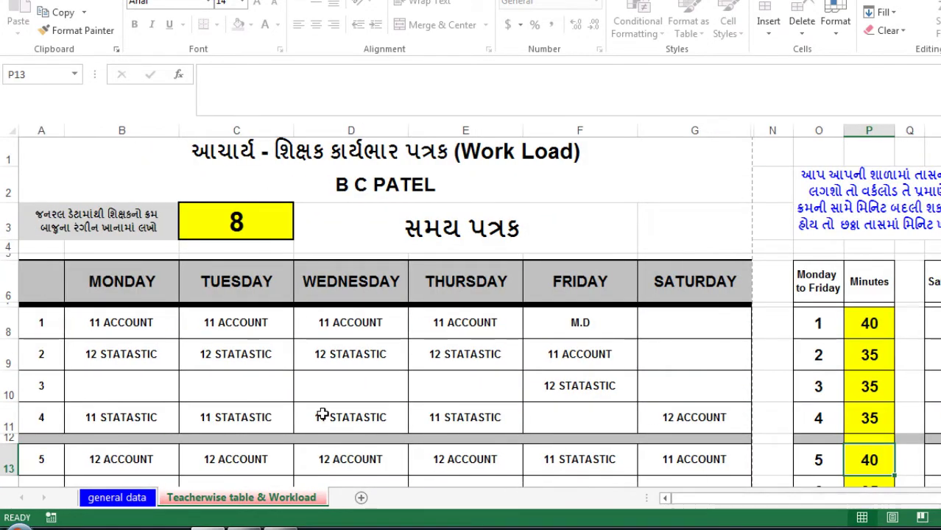
{"action": "scroll", "coordinate": [313, 389], "scroll_direction": "down", "scroll_amount": 1}
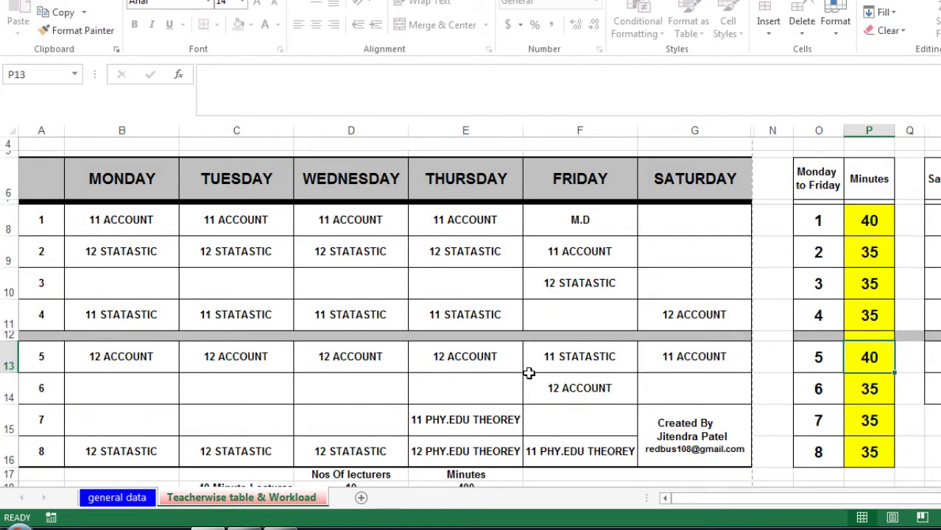
{"action": "scroll", "coordinate": [358, 348], "scroll_direction": "down", "scroll_amount": 2}
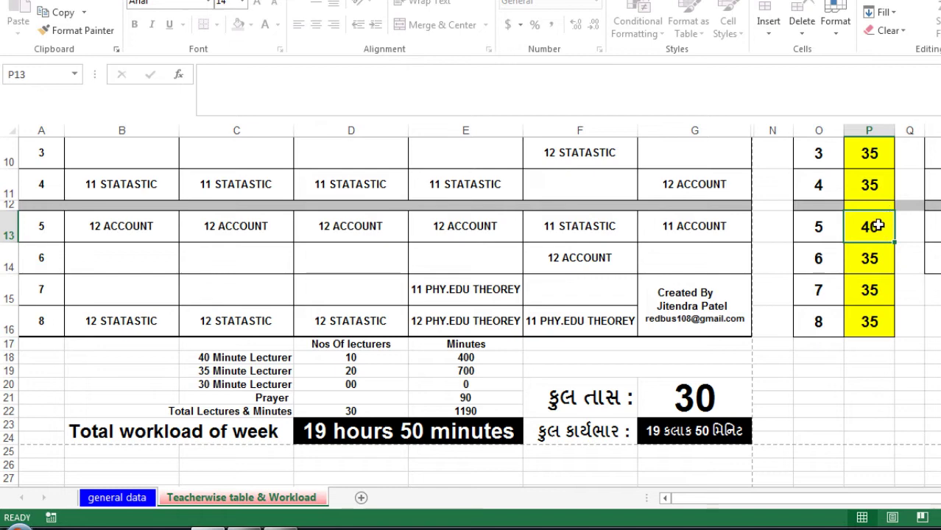
{"action": "type", "text": "35"}
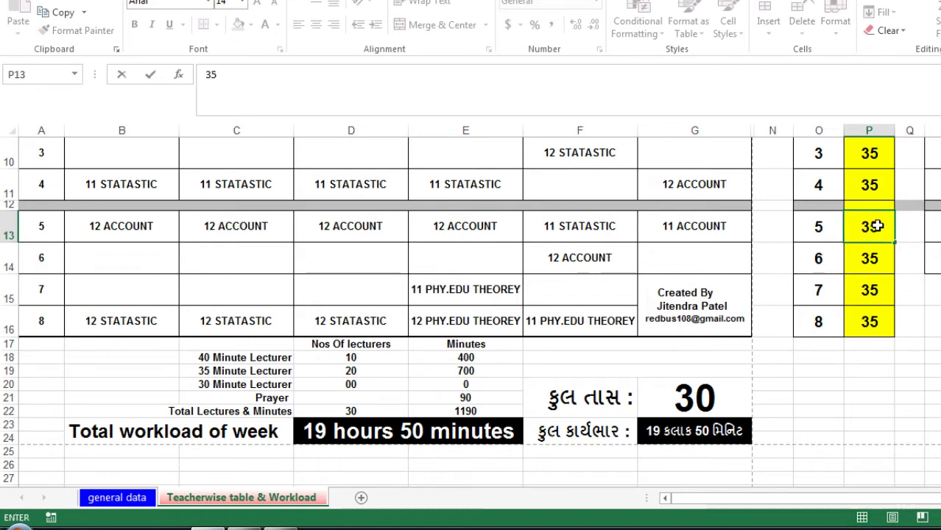
{"action": "key", "text": "Return"}
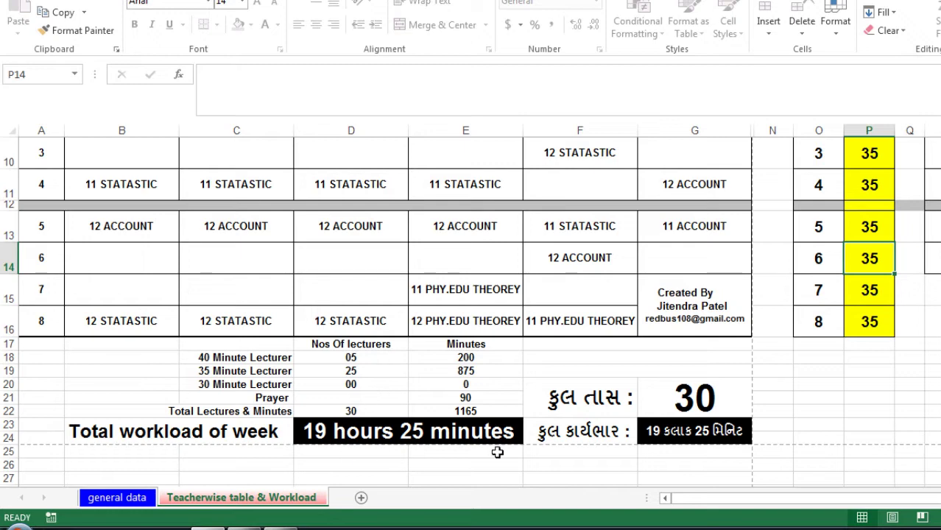
Restore period 5 to 40 minutes (19 h 50 min workload) and show the general data sheet
{"action": "left_click", "coordinate": [865, 229]}
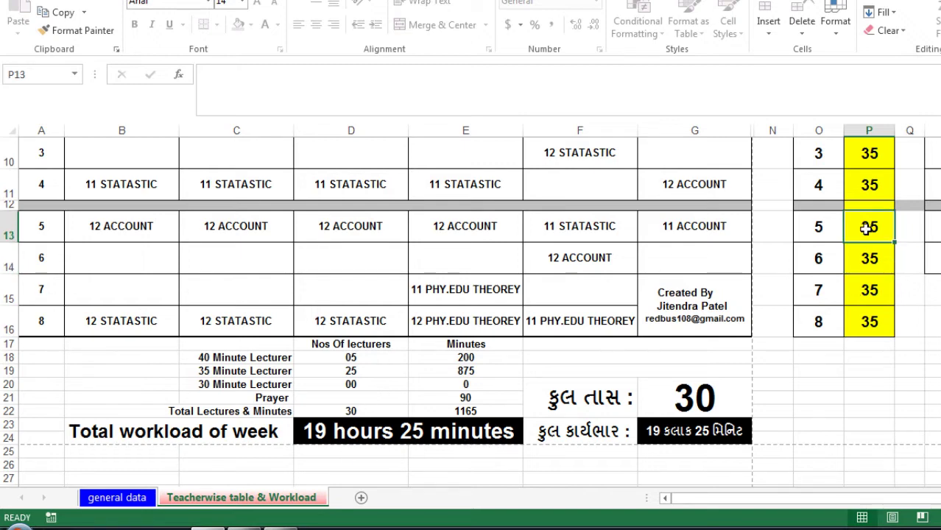
{"action": "type", "text": "40"}
{"action": "key", "text": "Return"}
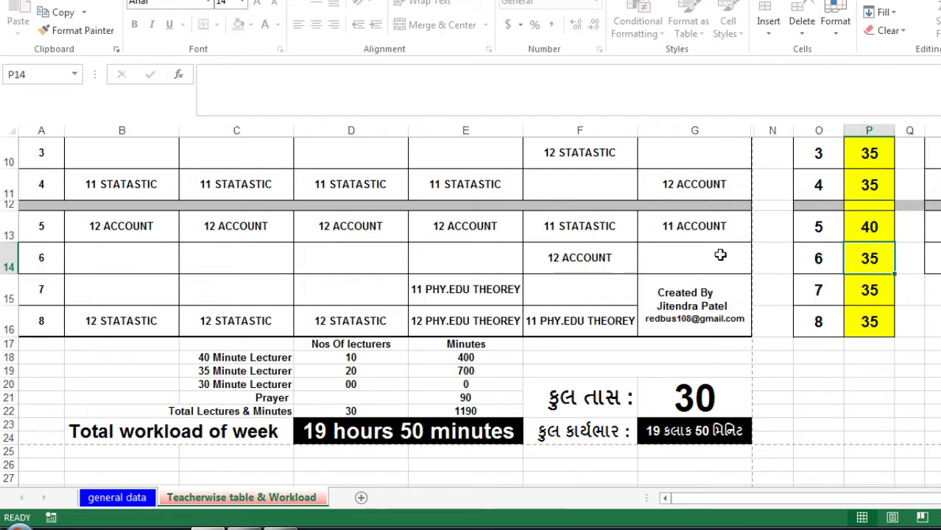
{"action": "scroll", "coordinate": [887, 317], "scroll_direction": "up", "scroll_amount": 2}
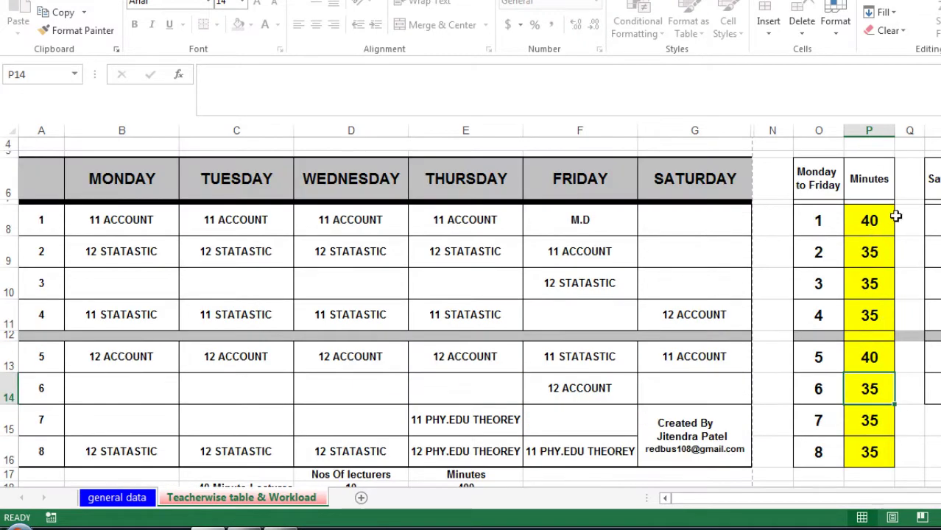
{"action": "mouse_move", "coordinate": [913, 499]}
{"action": "left_mouse_down"}
{"action": "mouse_move", "coordinate": [919, 504]}
{"action": "mouse_move", "coordinate": [830, 511]}
{"action": "left_mouse_up"}
{"action": "scroll", "coordinate": [718, 382], "scroll_direction": "up", "scroll_amount": 1}
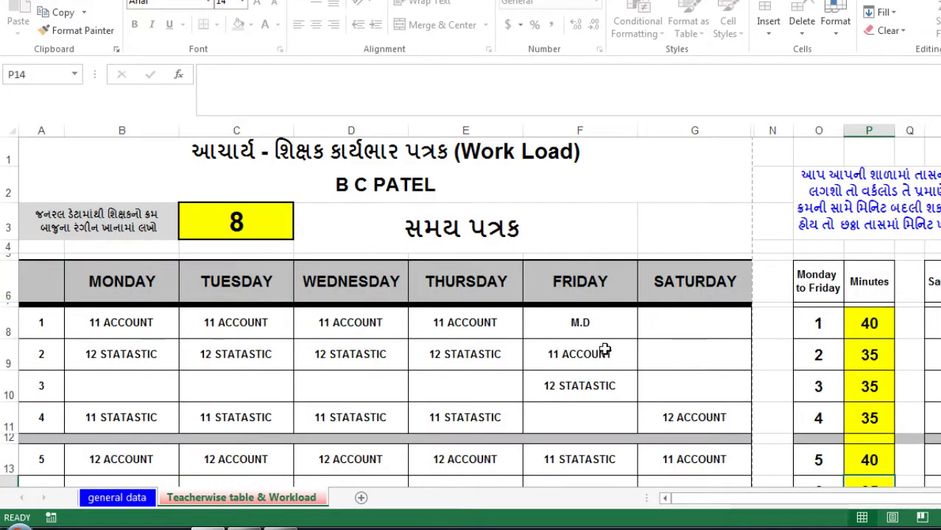
{"action": "left_click_drag", "start_coordinate": [846, 501], "coordinate": [858, 504]}
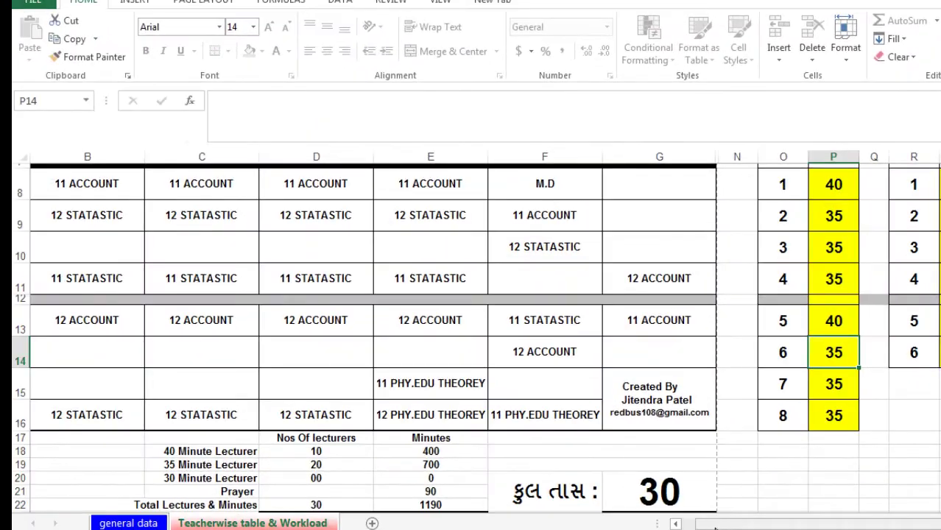
{"action": "left_click_drag", "start_coordinate": [714, 528], "coordinate": [700, 524]}
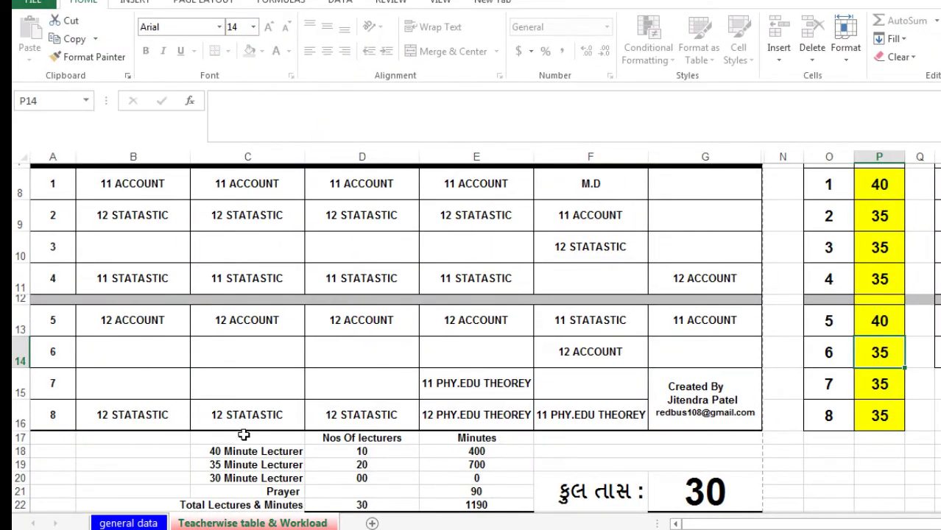
{"action": "left_click", "coordinate": [126, 522]}
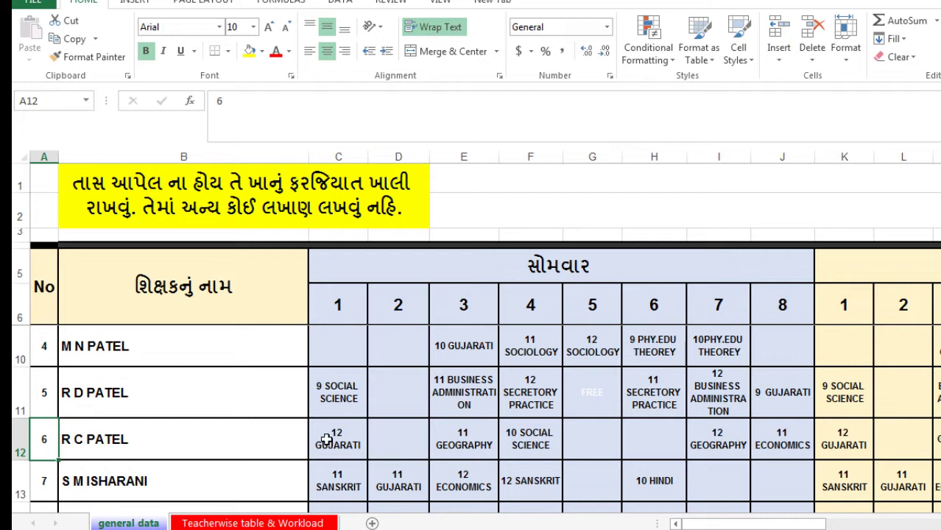
{"action": "scroll", "coordinate": [203, 413], "scroll_direction": "up", "scroll_amount": 1}
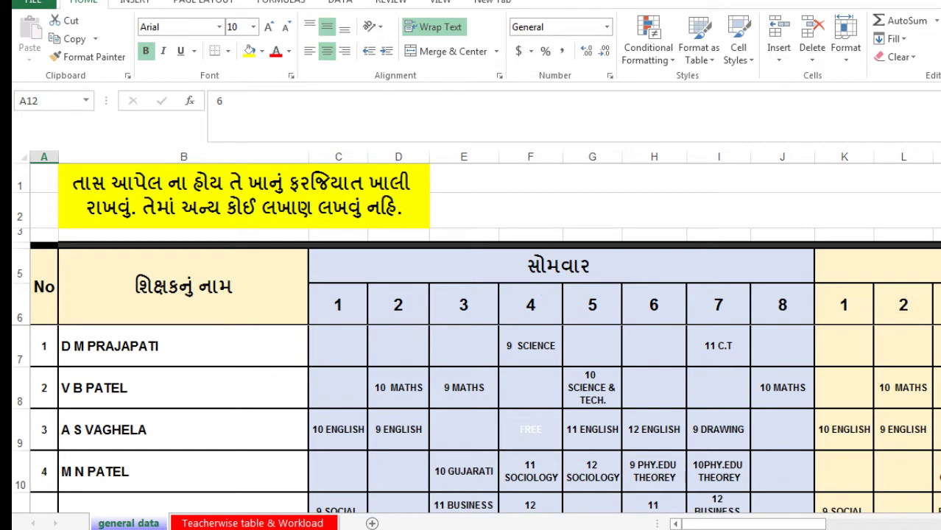
{"action": "scroll", "coordinate": [485, 340], "scroll_direction": "right", "scroll_amount": 5}
{"action": "scroll", "coordinate": [484, 340], "scroll_direction": "right", "scroll_amount": 3}
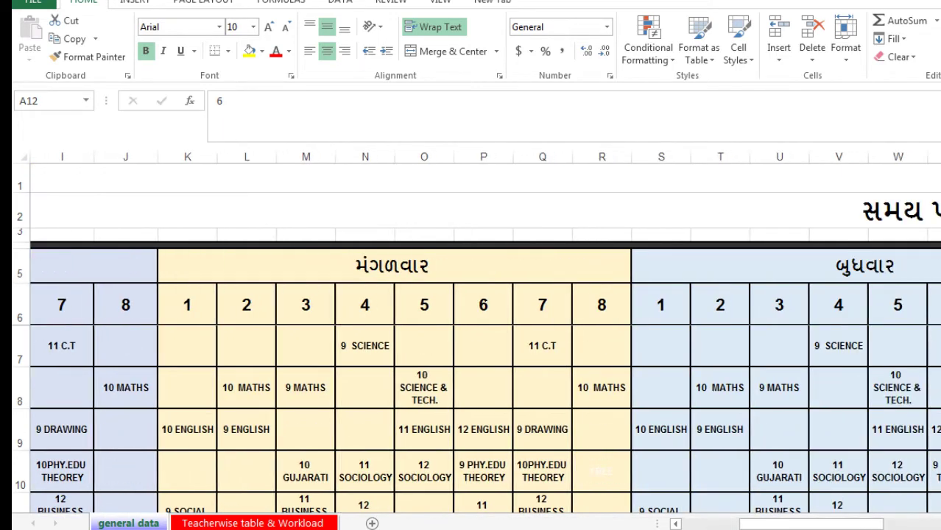
{"action": "scroll", "coordinate": [484, 340], "scroll_direction": "right", "scroll_amount": 2}
{"action": "scroll", "coordinate": [484, 340], "scroll_direction": "right", "scroll_amount": 5}
{"action": "scroll", "coordinate": [485, 340], "scroll_direction": "right", "scroll_amount": 4}
{"action": "scroll", "coordinate": [484, 340], "scroll_direction": "right", "scroll_amount": 1}
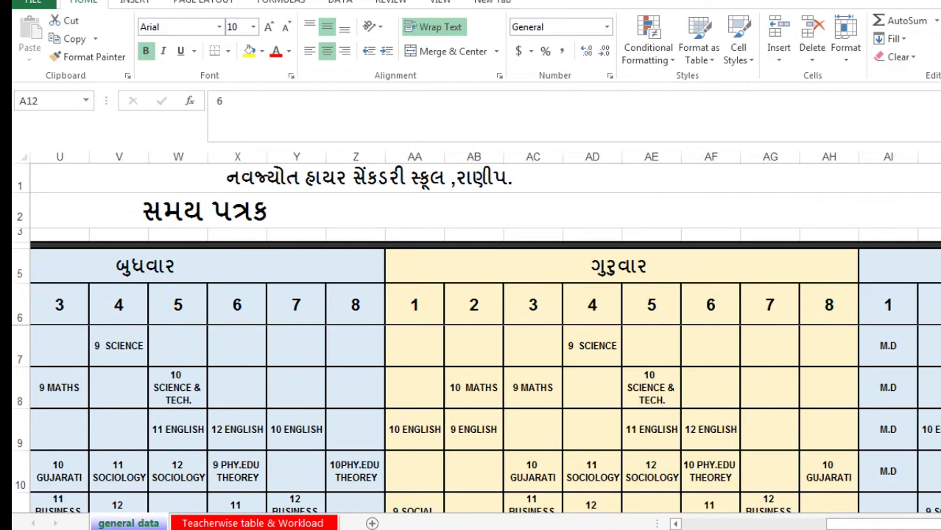
{"action": "scroll", "coordinate": [485, 340], "scroll_direction": "right", "scroll_amount": 4}
{"action": "scroll", "coordinate": [484, 340], "scroll_direction": "right", "scroll_amount": 3}
{"action": "scroll", "coordinate": [484, 340], "scroll_direction": "right", "scroll_amount": 2}
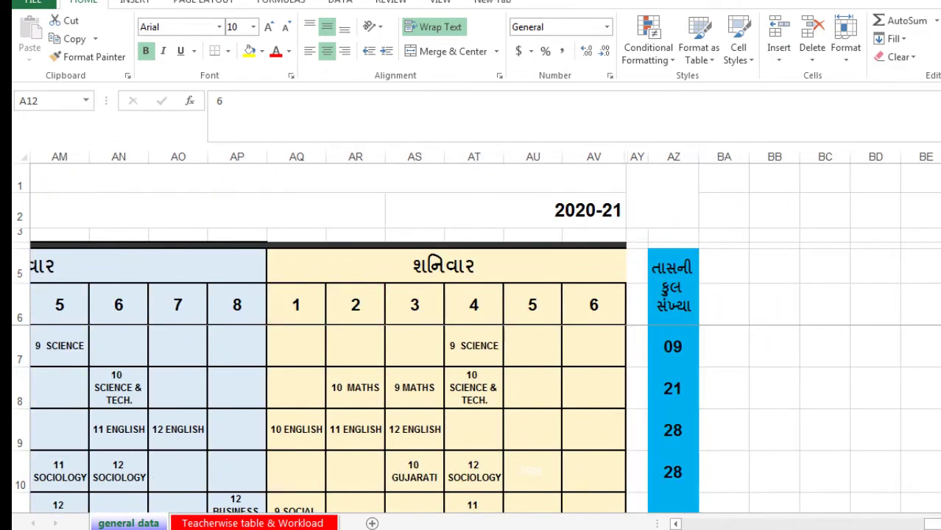
{"action": "left_click_drag", "start_coordinate": [931, 523], "coordinate": [805, 523]}
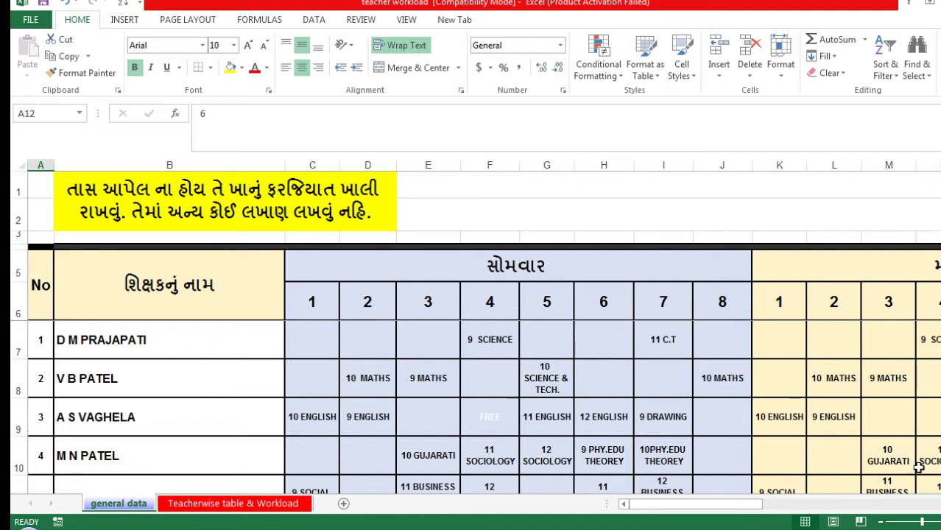
{"action": "scroll", "coordinate": [484, 368], "scroll_direction": "right", "scroll_amount": 1}
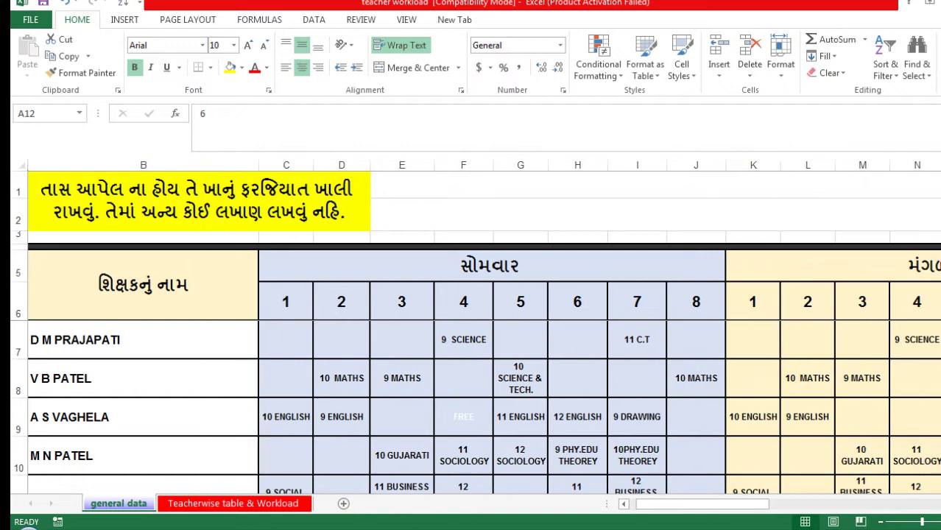
{"action": "scroll", "coordinate": [484, 368], "scroll_direction": "right", "scroll_amount": 4}
{"action": "scroll", "coordinate": [483, 368], "scroll_direction": "right", "scroll_amount": 1}
{"action": "scroll", "coordinate": [484, 368], "scroll_direction": "right", "scroll_amount": 2}
{"action": "scroll", "coordinate": [484, 331], "scroll_direction": "right", "scroll_amount": 2}
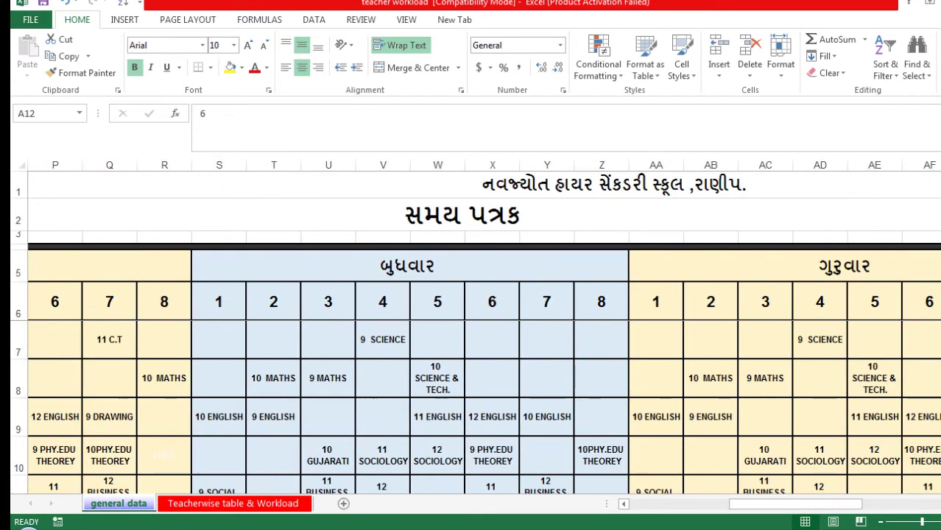
{"action": "scroll", "coordinate": [484, 331], "scroll_direction": "right", "scroll_amount": 1}
{"action": "scroll", "coordinate": [483, 331], "scroll_direction": "right", "scroll_amount": 1}
{"action": "scroll", "coordinate": [484, 331], "scroll_direction": "right", "scroll_amount": 4}
{"action": "scroll", "coordinate": [484, 331], "scroll_direction": "right", "scroll_amount": 4}
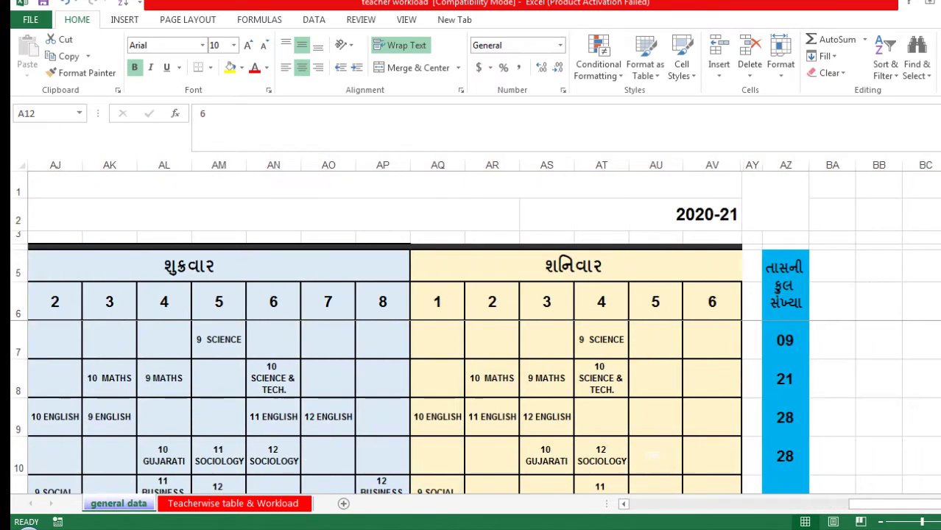
{"action": "scroll", "coordinate": [648, 309], "scroll_direction": "right", "scroll_amount": 2}
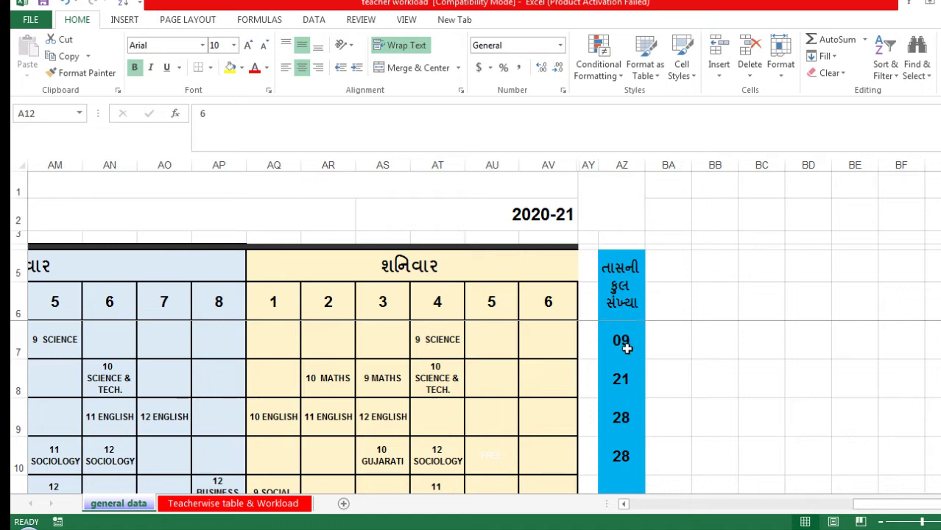
{"action": "left_click", "coordinate": [624, 346]}
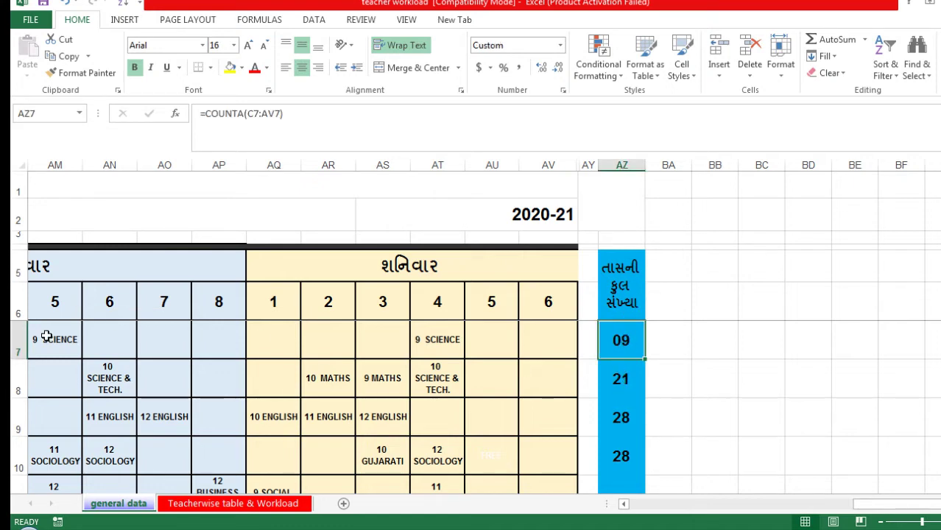
{"action": "left_click", "coordinate": [506, 346]}
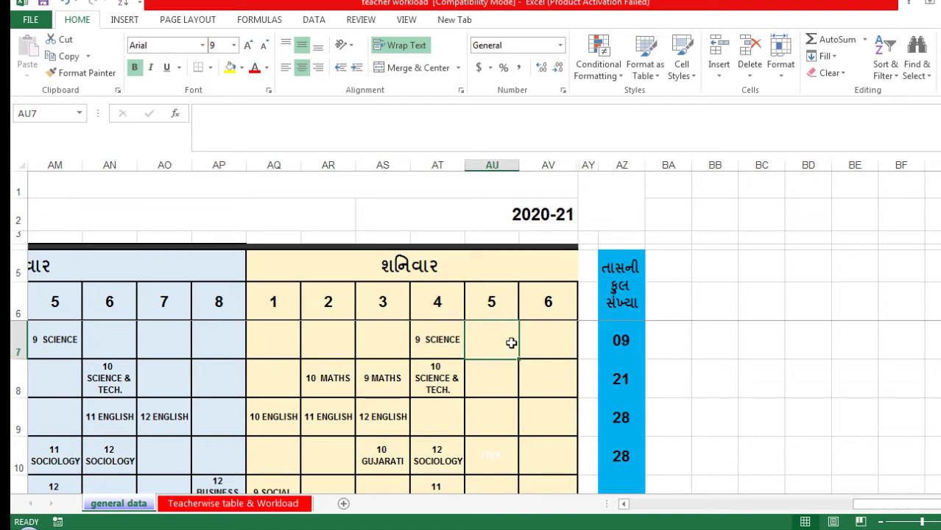
{"action": "type", "text": "sc"}
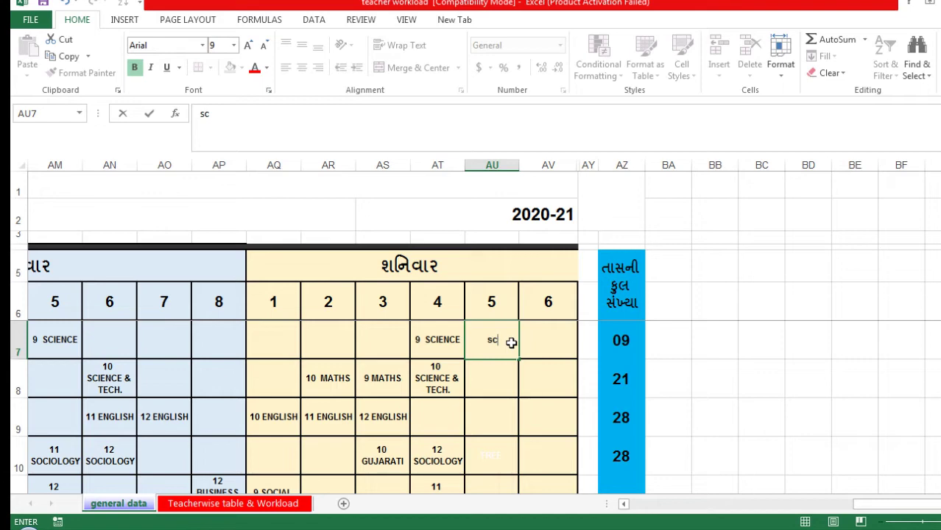
{"action": "type", "text": "i"}
{"action": "type", "text": "ence"}
{"action": "key", "text": "Return"}
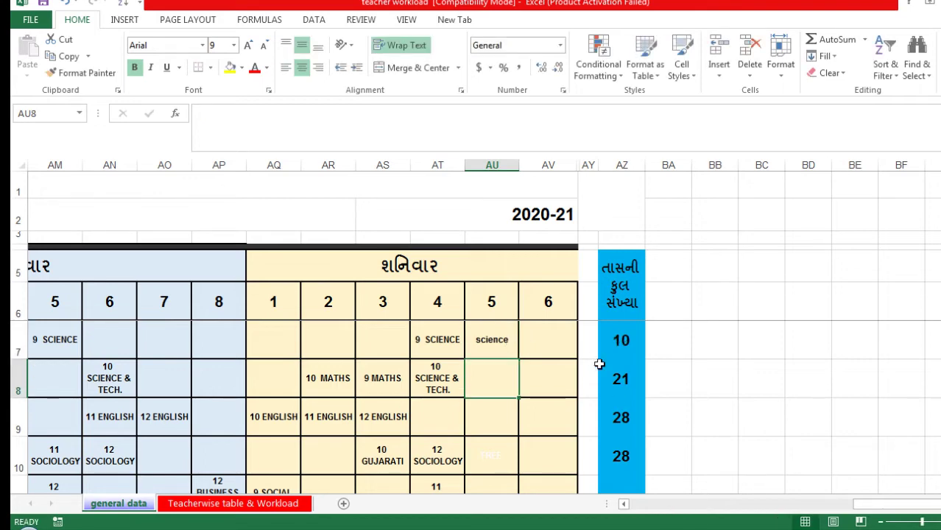
{"action": "left_click", "coordinate": [488, 350]}
{"action": "key", "text": "Delete"}
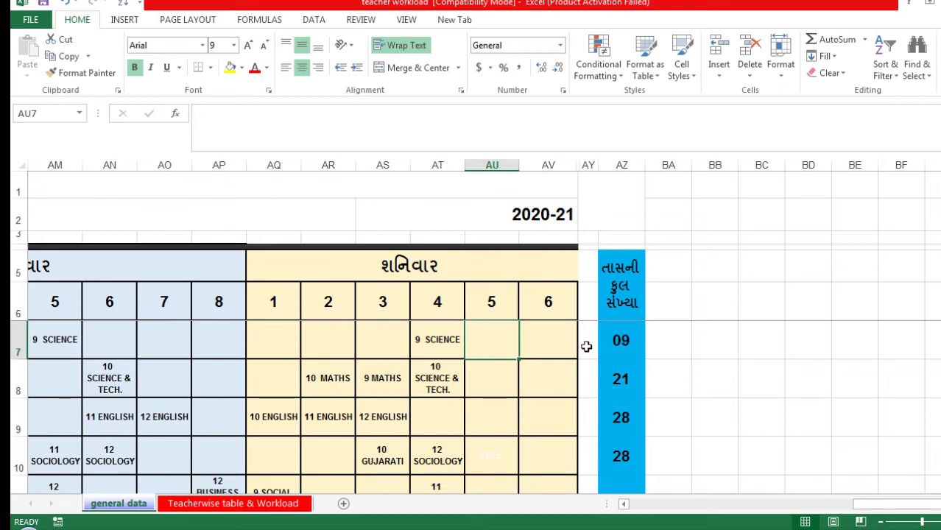
{"action": "left_click", "coordinate": [814, 381]}
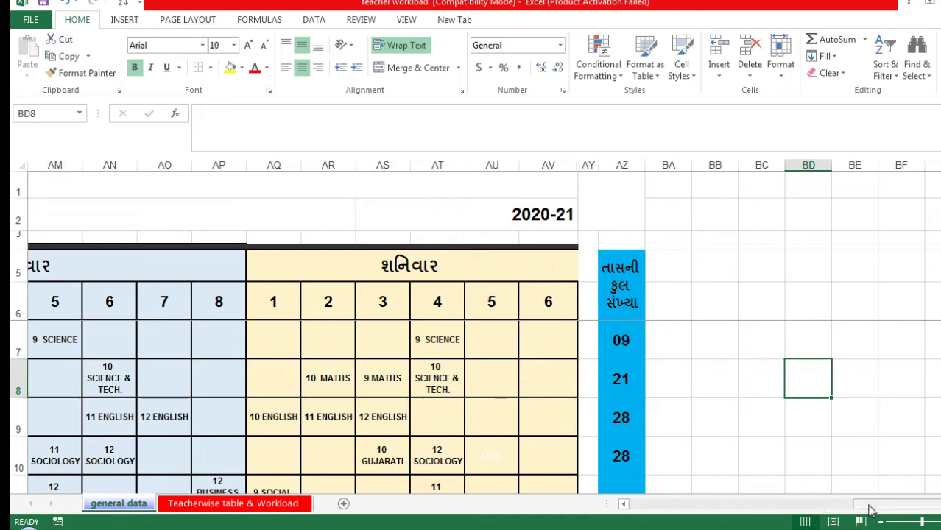
{"action": "left_click_drag", "start_coordinate": [870, 506], "coordinate": [616, 506]}
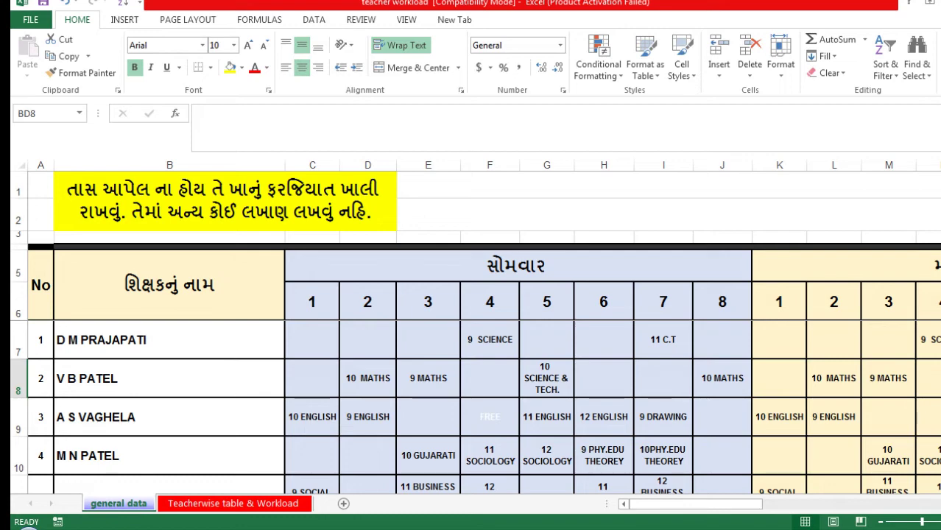
{"action": "left_click_drag", "start_coordinate": [661, 505], "coordinate": [913, 515]}
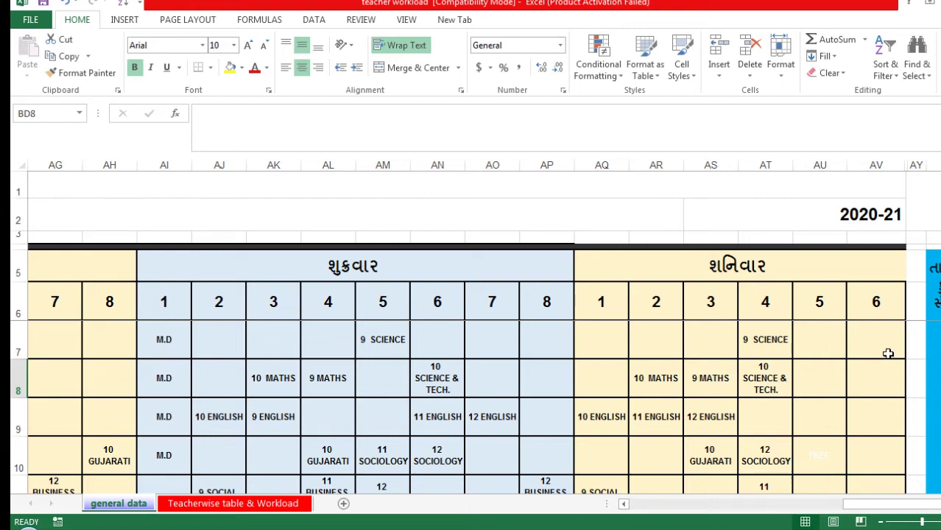
{"action": "scroll", "coordinate": [886, 360], "scroll_direction": "down", "scroll_amount": 5}
{"action": "scroll", "coordinate": [887, 359], "scroll_direction": "up", "scroll_amount": 1}
{"action": "scroll", "coordinate": [887, 359], "scroll_direction": "up", "scroll_amount": 4}
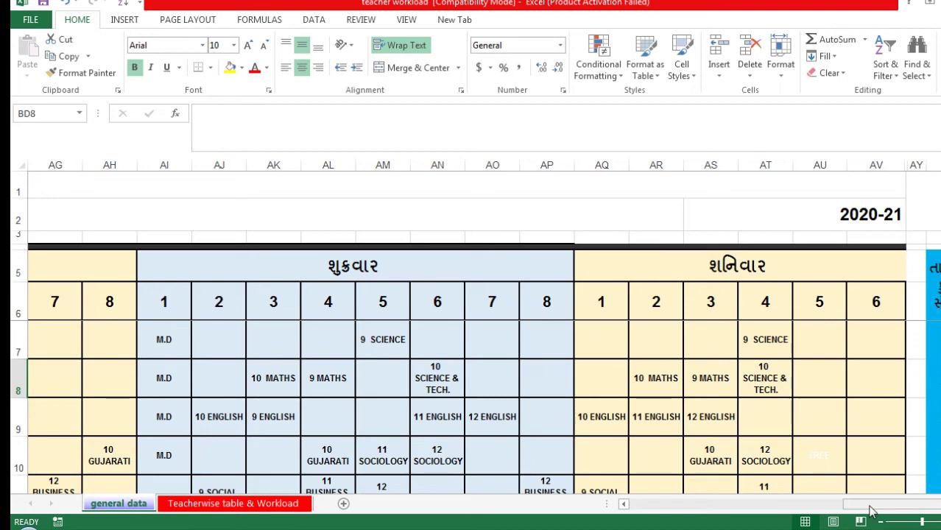
{"action": "left_click_drag", "start_coordinate": [875, 504], "coordinate": [692, 504]}
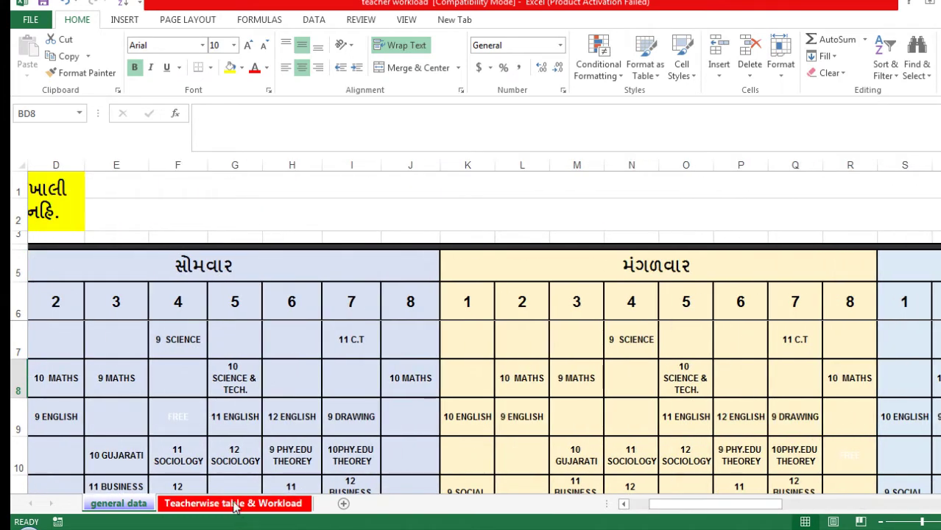
On the Teacherwise table & Workload sheet, load teachers 1 and 2 via C3
{"action": "left_click", "coordinate": [280, 504]}
{"action": "scroll", "coordinate": [299, 396], "scroll_direction": "up", "scroll_amount": 2}
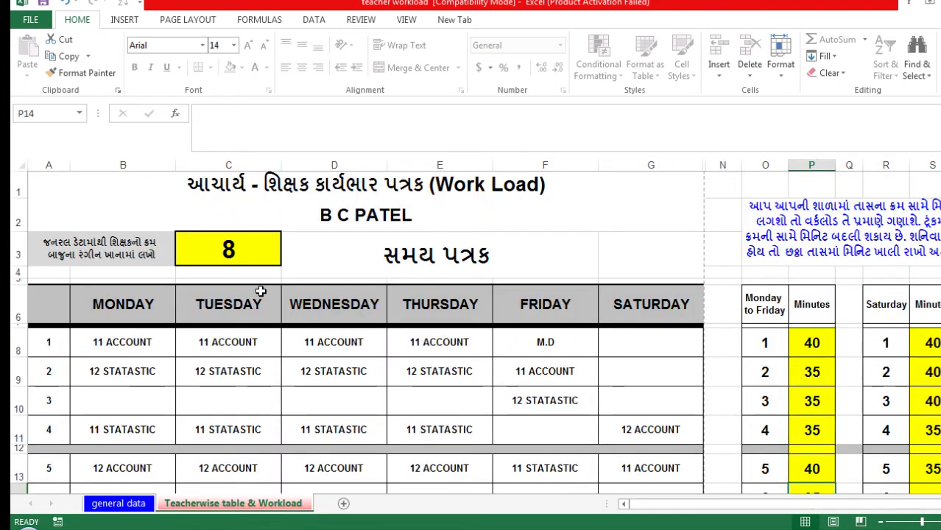
{"action": "left_click", "coordinate": [243, 243]}
{"action": "type", "text": "1"}
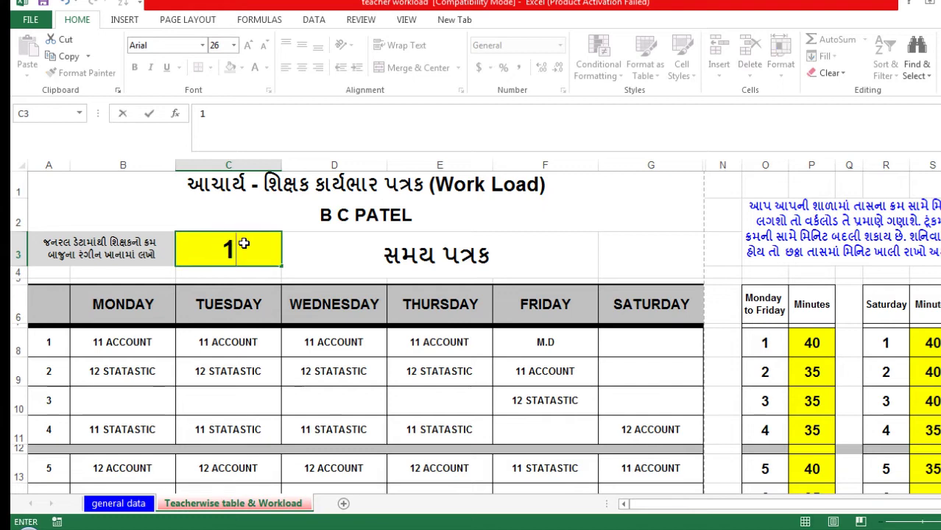
{"action": "key", "text": "Return"}
{"action": "left_click", "coordinate": [242, 251]}
{"action": "type", "text": "2"}
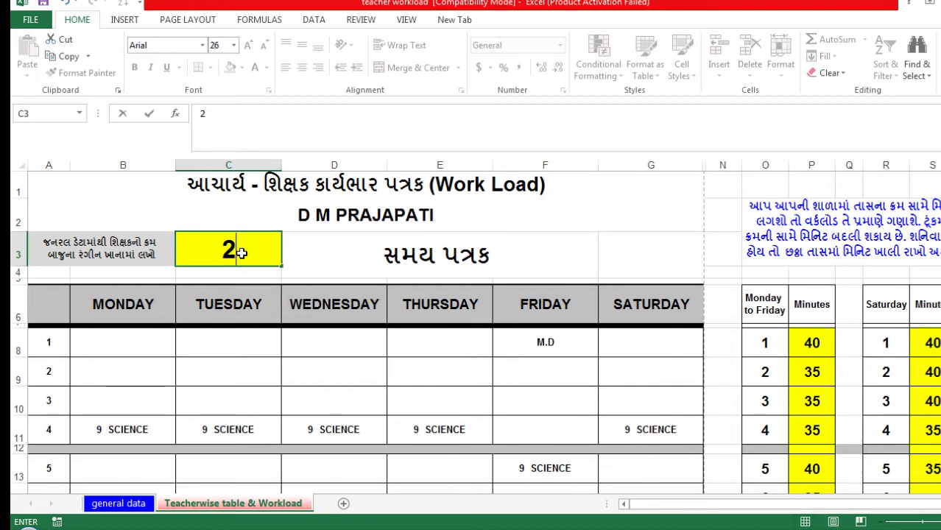
{"action": "key", "text": "Return"}
Load teacher 3 and check its 28 lectures and 18 h 50 min workload
{"action": "left_click", "coordinate": [242, 253]}
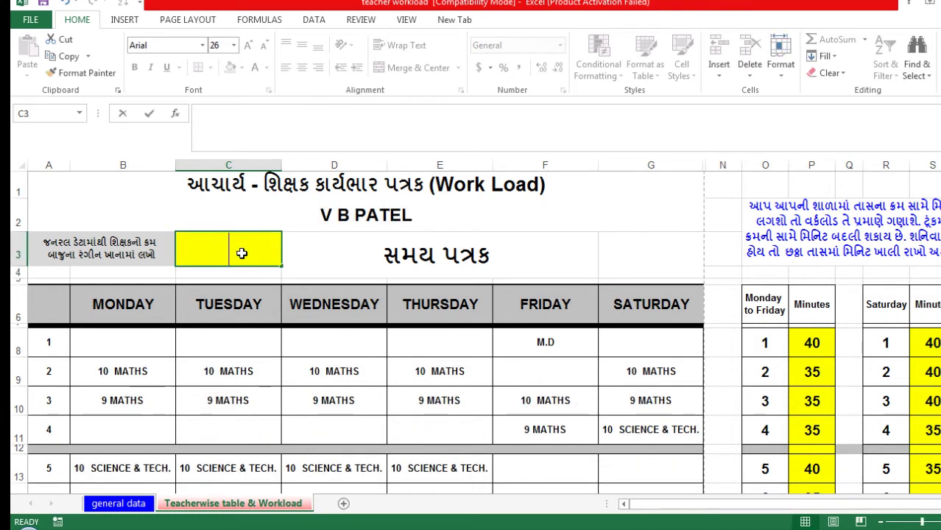
{"action": "type", "text": "3"}
{"action": "key", "text": "Return"}
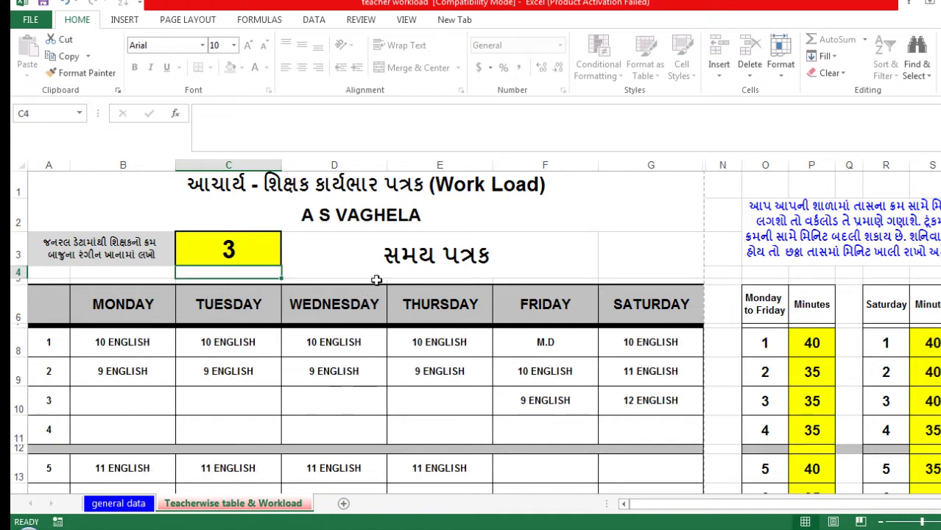
{"action": "scroll", "coordinate": [550, 356], "scroll_direction": "down", "scroll_amount": 1}
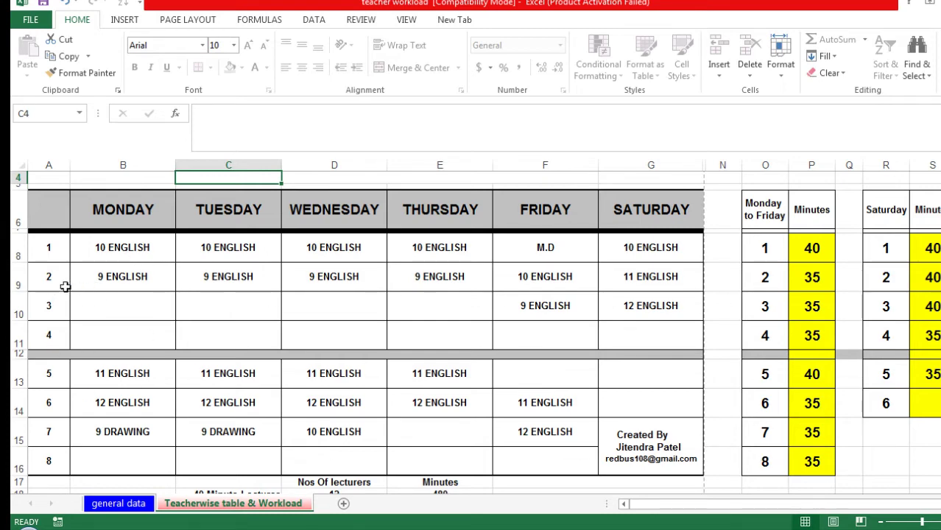
{"action": "scroll", "coordinate": [625, 386], "scroll_direction": "down", "scroll_amount": 2}
{"action": "scroll", "coordinate": [611, 383], "scroll_direction": "down", "scroll_amount": 1}
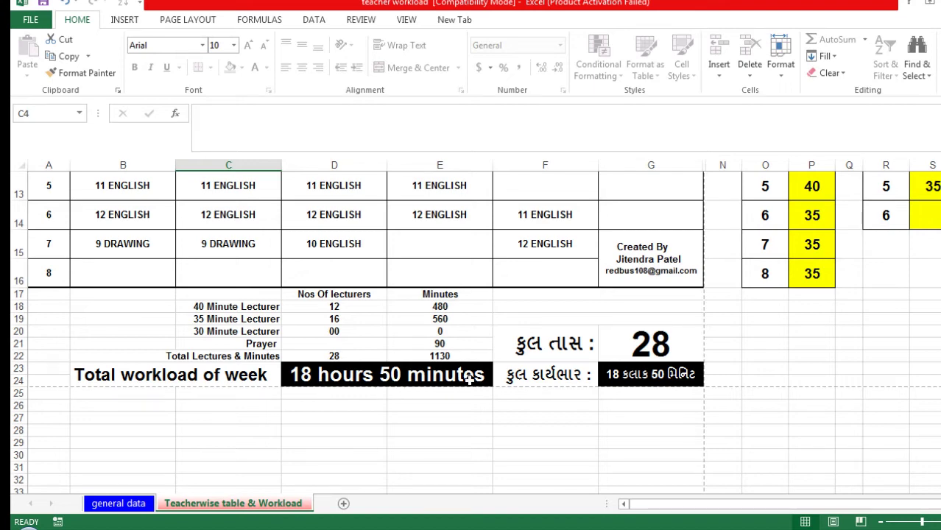
{"action": "scroll", "coordinate": [469, 379], "scroll_direction": "up", "scroll_amount": 3}
{"action": "scroll", "coordinate": [486, 316], "scroll_direction": "up", "scroll_amount": 1}
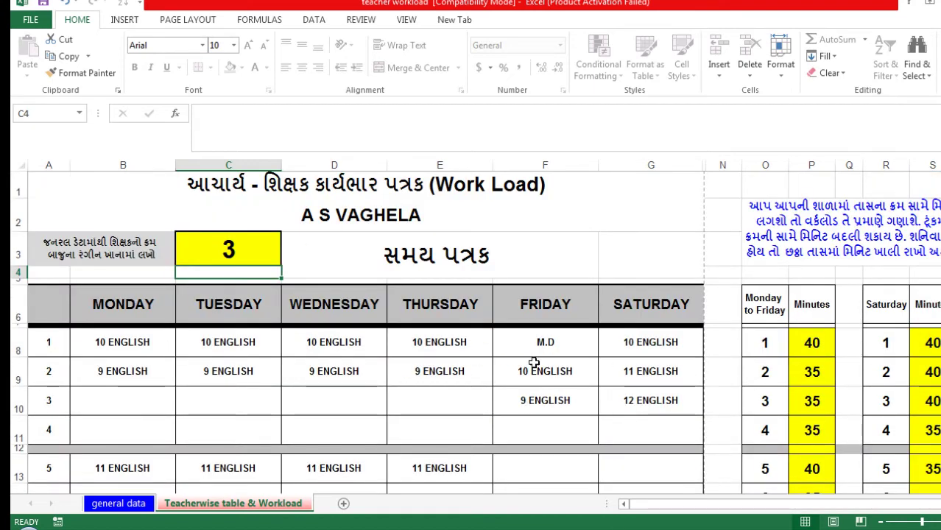
Return to the general data sheet and scroll down to teacher 50's row
{"action": "left_click", "coordinate": [126, 504]}
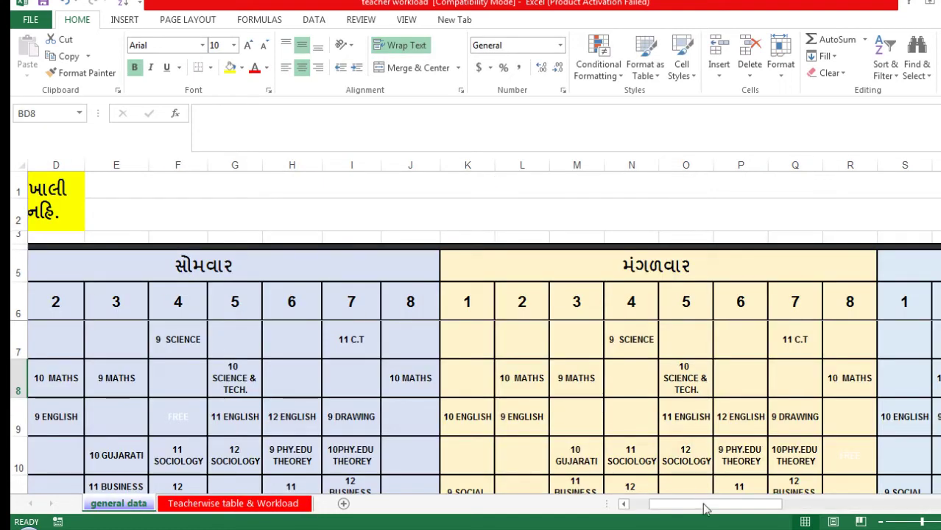
{"action": "left_click_drag", "start_coordinate": [705, 506], "coordinate": [600, 508]}
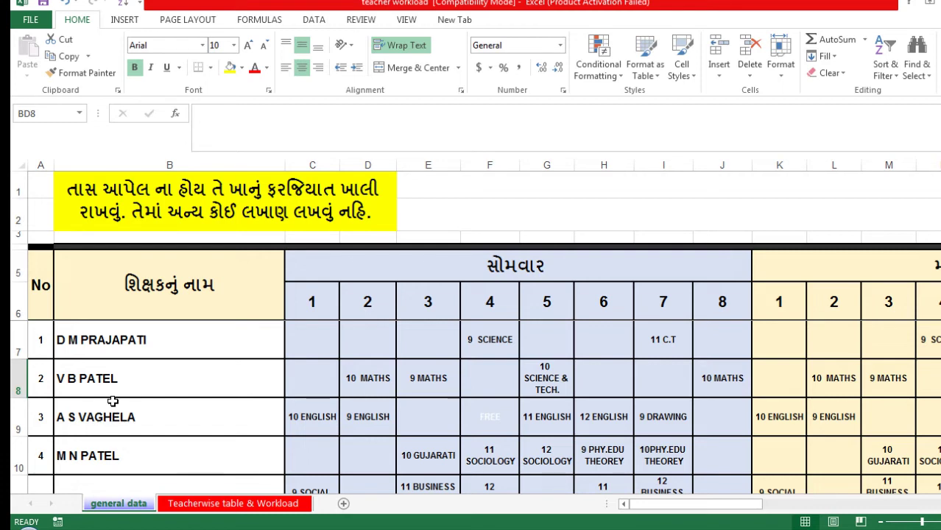
{"action": "scroll", "coordinate": [315, 368], "scroll_direction": "down", "scroll_amount": 3}
{"action": "scroll", "coordinate": [321, 365], "scroll_direction": "down", "scroll_amount": 8}
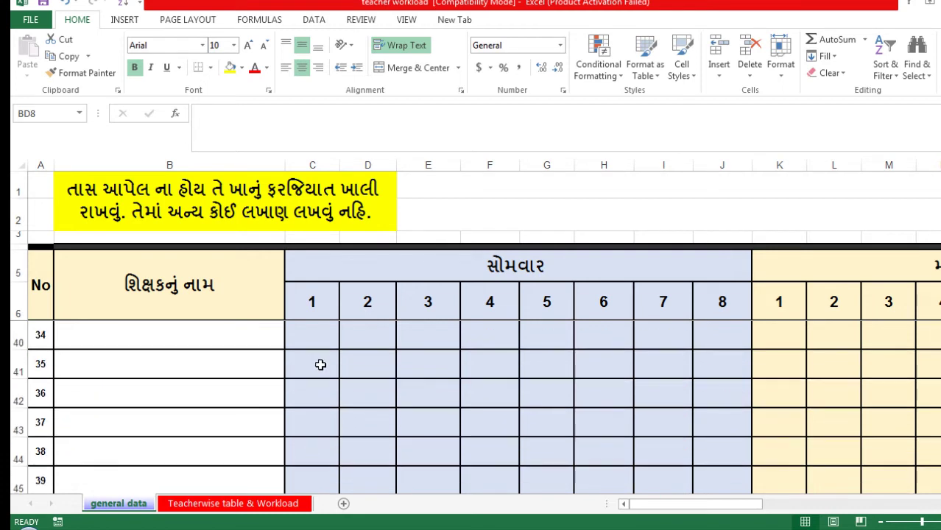
{"action": "scroll", "coordinate": [321, 362], "scroll_direction": "down", "scroll_amount": 10}
{"action": "scroll", "coordinate": [321, 358], "scroll_direction": "up", "scroll_amount": 7}
{"action": "scroll", "coordinate": [325, 394], "scroll_direction": "down", "scroll_amount": 2}
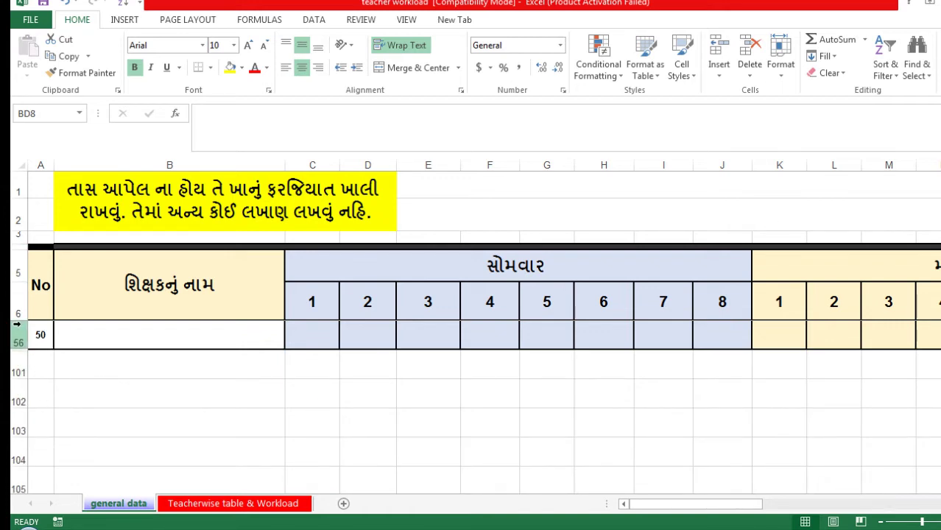
Unhide rows 57–100, review teachers 51–94, then undo to hide them again
{"action": "left_click_drag", "start_coordinate": [16, 337], "coordinate": [17, 356]}
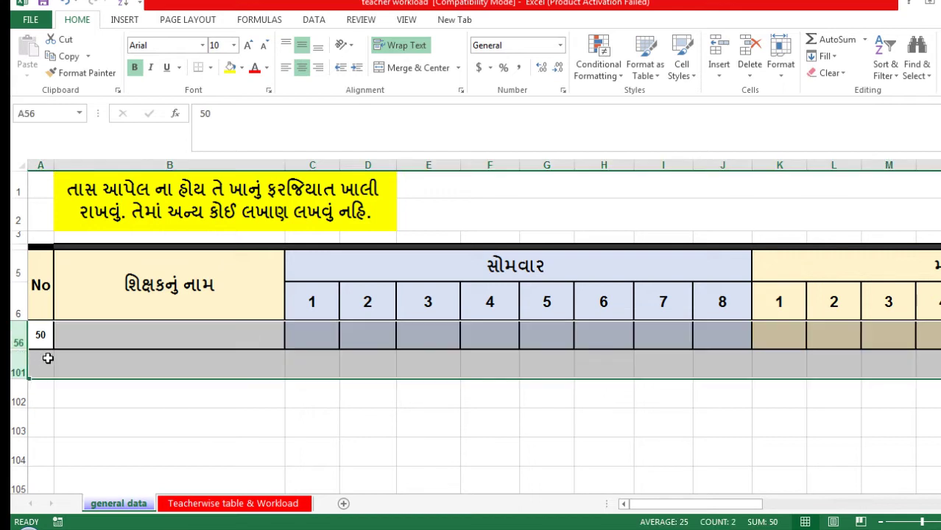
{"action": "right_click", "coordinate": [50, 356]}
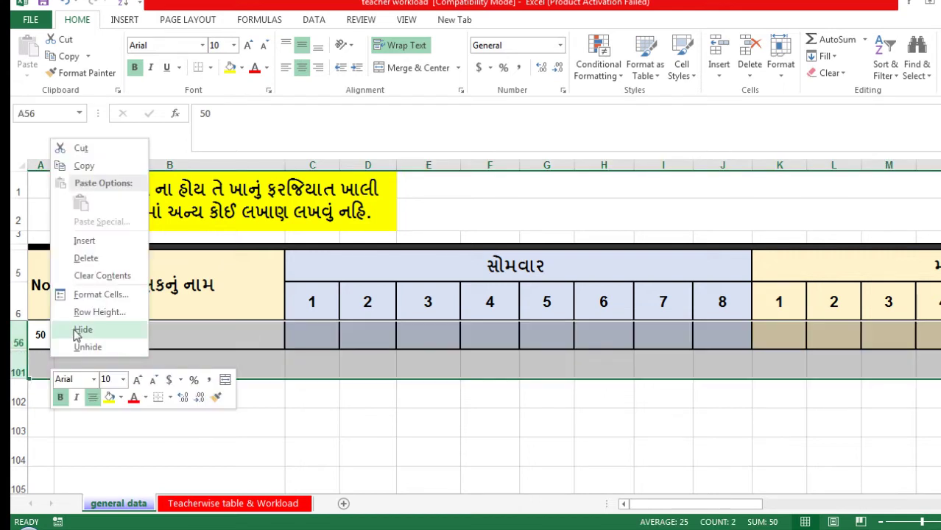
{"action": "left_click", "coordinate": [80, 350]}
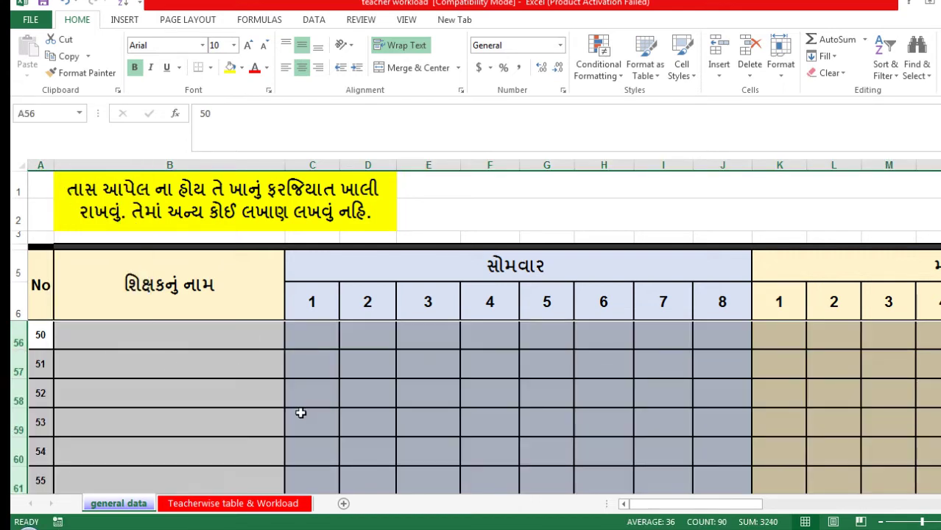
{"action": "scroll", "coordinate": [299, 408], "scroll_direction": "down", "scroll_amount": 7}
{"action": "scroll", "coordinate": [299, 405], "scroll_direction": "down", "scroll_amount": 8}
{"action": "scroll", "coordinate": [300, 405], "scroll_direction": "up", "scroll_amount": 2}
{"action": "scroll", "coordinate": [84, 477], "scroll_direction": "up", "scroll_amount": 2}
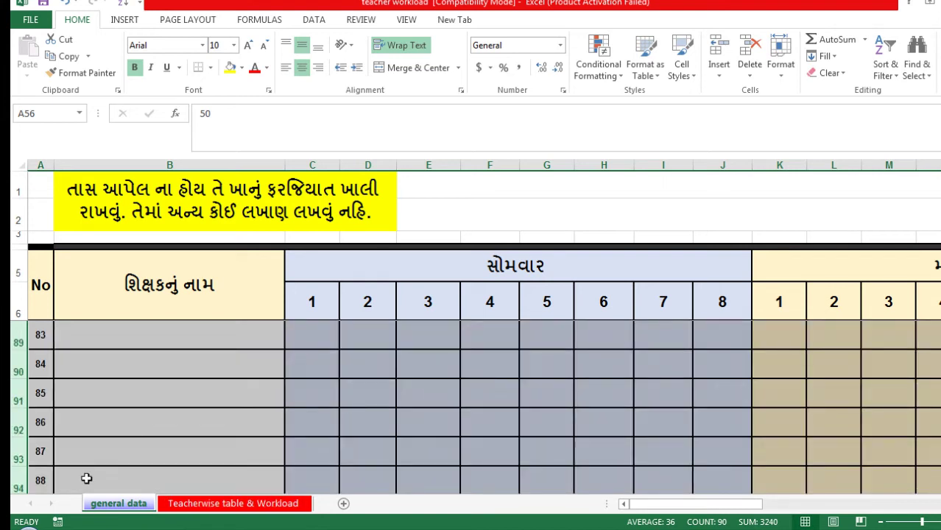
{"action": "scroll", "coordinate": [84, 475], "scroll_direction": "down", "scroll_amount": 1}
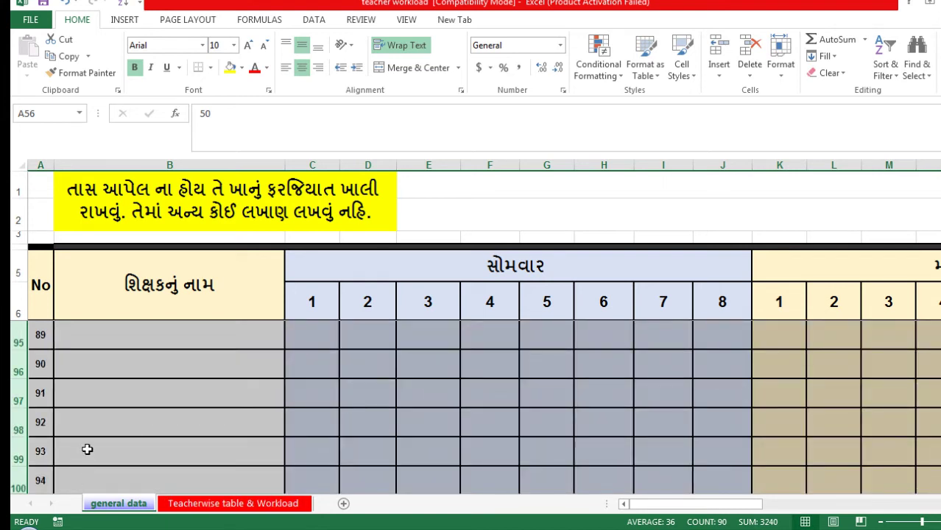
{"action": "scroll", "coordinate": [86, 448], "scroll_direction": "down", "scroll_amount": 3}
{"action": "scroll", "coordinate": [86, 445], "scroll_direction": "up", "scroll_amount": 5}
{"action": "scroll", "coordinate": [88, 440], "scroll_direction": "up", "scroll_amount": 7}
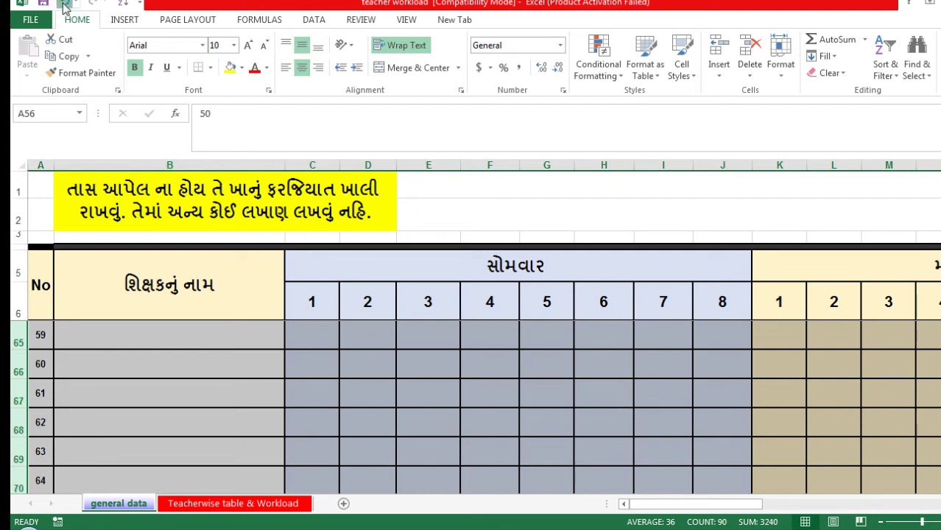
{"action": "left_click", "coordinate": [65, 6]}
{"action": "left_click", "coordinate": [363, 387]}
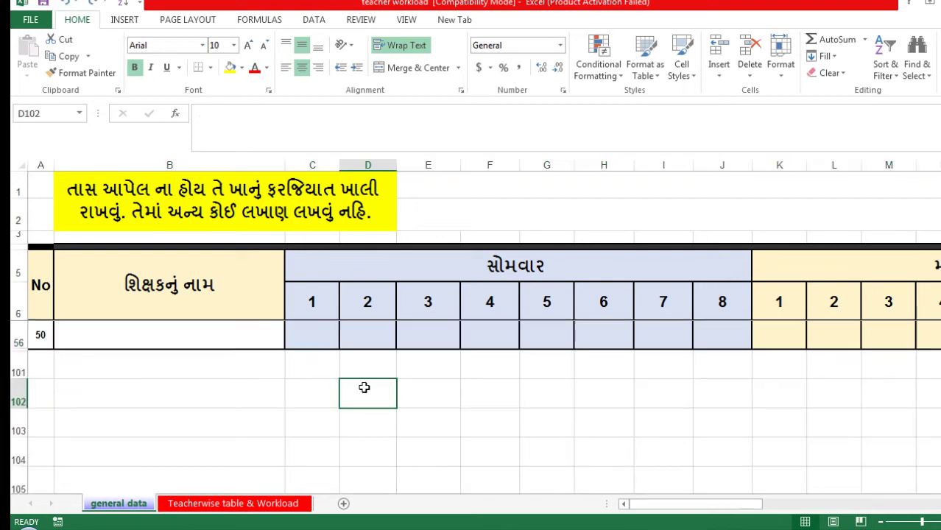
{"action": "left_click", "coordinate": [43, 5]}
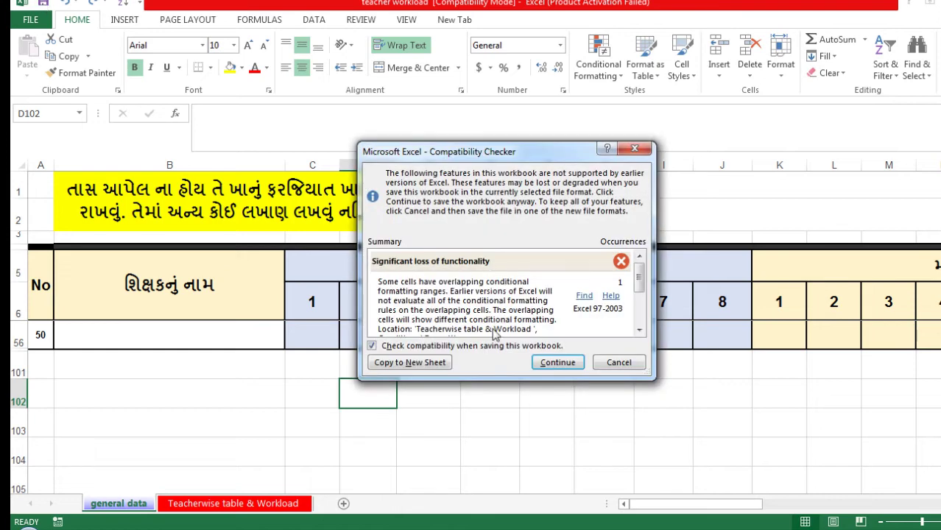
{"action": "left_click", "coordinate": [624, 364]}
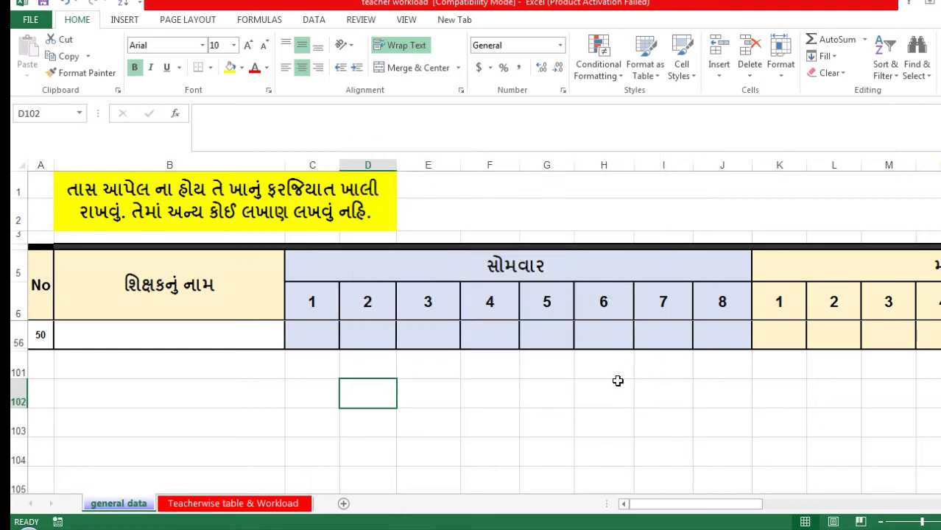
{"action": "left_click", "coordinate": [561, 396]}
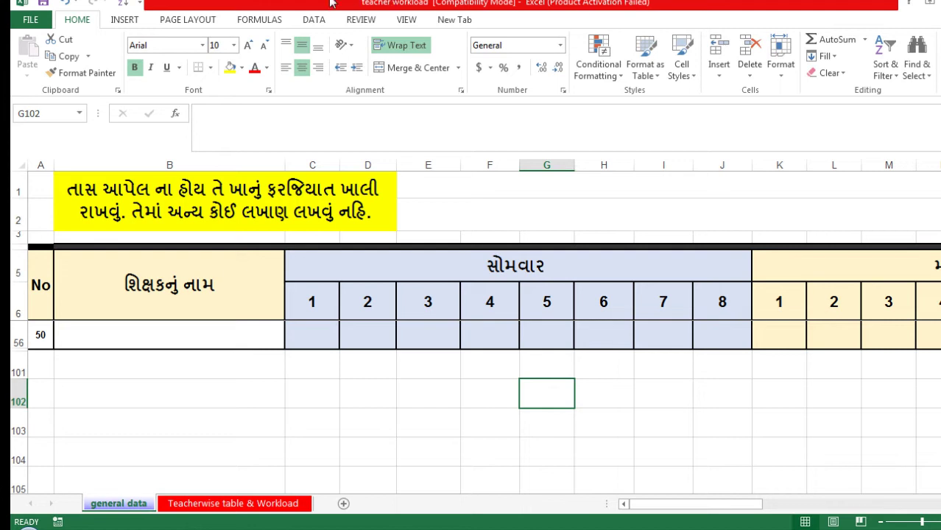
Select B102 and scroll through the general data timetable to review it
{"action": "left_click", "coordinate": [181, 405]}
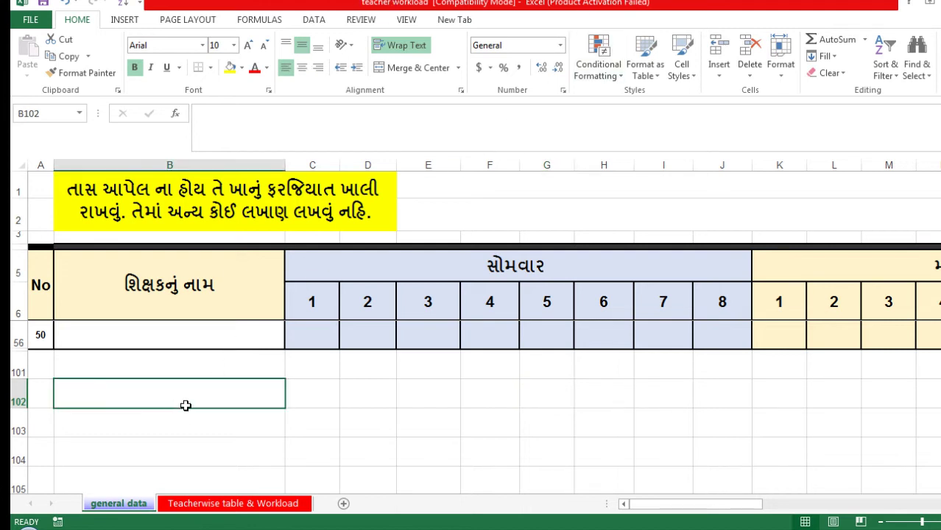
{"action": "scroll", "coordinate": [186, 405], "scroll_direction": "up", "scroll_amount": 4}
{"action": "scroll", "coordinate": [186, 406], "scroll_direction": "up", "scroll_amount": 1}
{"action": "scroll", "coordinate": [185, 405], "scroll_direction": "up", "scroll_amount": 1}
{"action": "scroll", "coordinate": [185, 405], "scroll_direction": "up", "scroll_amount": 4}
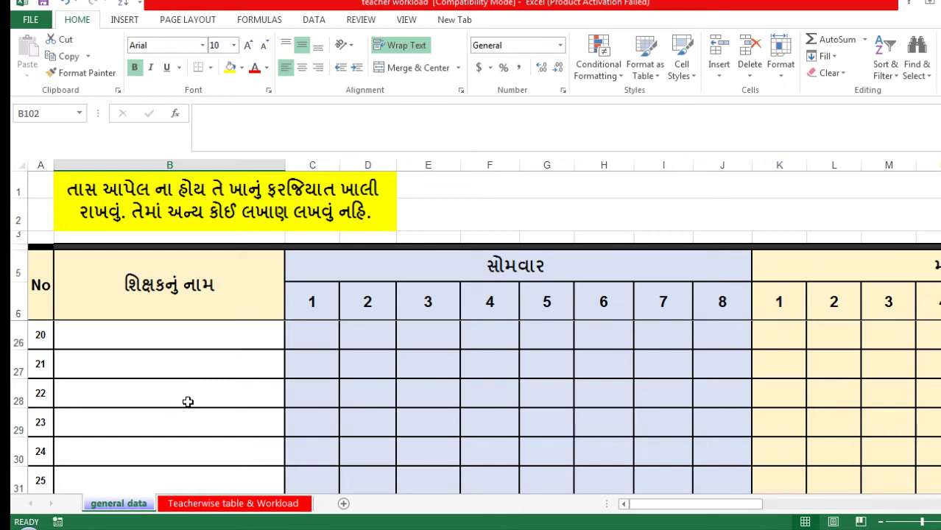
{"action": "scroll", "coordinate": [350, 411], "scroll_direction": "down", "scroll_amount": 3}
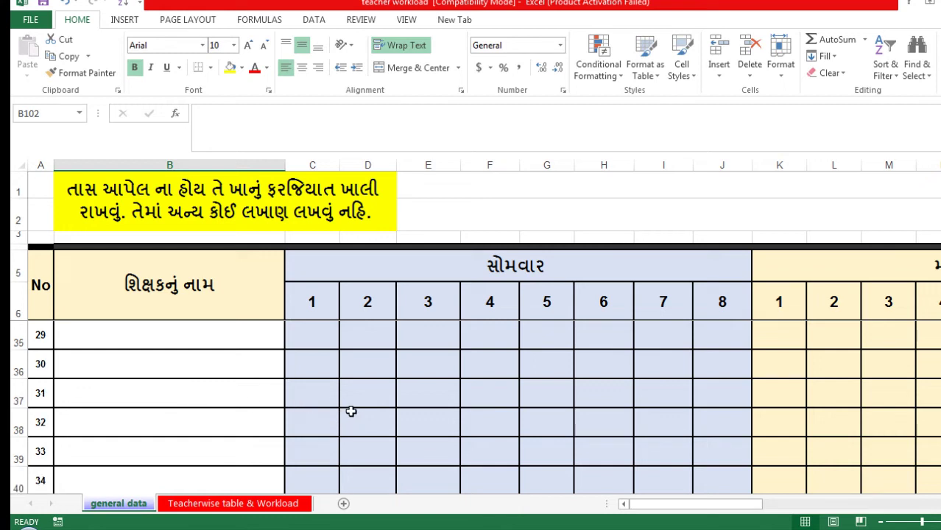
{"action": "scroll", "coordinate": [351, 412], "scroll_direction": "down", "scroll_amount": 3}
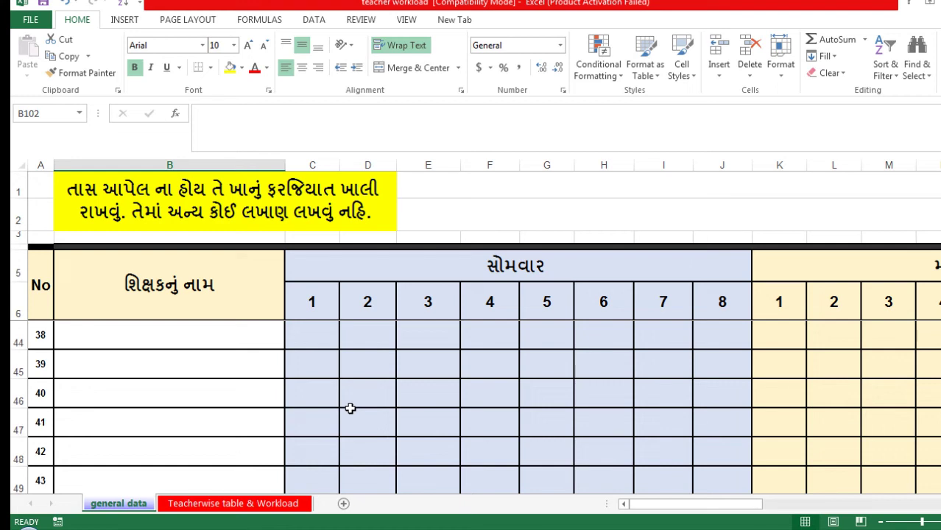
{"action": "scroll", "coordinate": [328, 416], "scroll_direction": "down", "scroll_amount": 2}
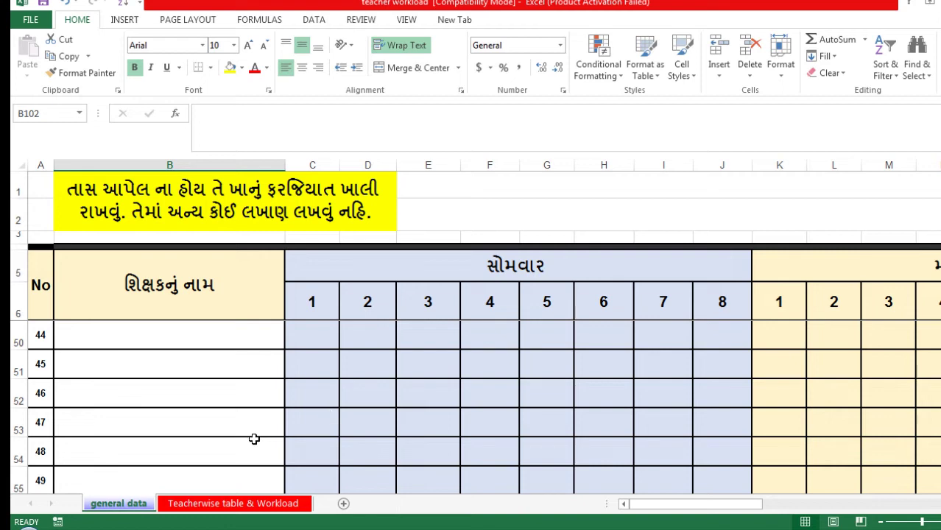
{"action": "scroll", "coordinate": [254, 440], "scroll_direction": "down", "scroll_amount": 15}
{"action": "scroll", "coordinate": [255, 446], "scroll_direction": "up", "scroll_amount": 15}
{"action": "scroll", "coordinate": [347, 418], "scroll_direction": "up", "scroll_amount": 14}
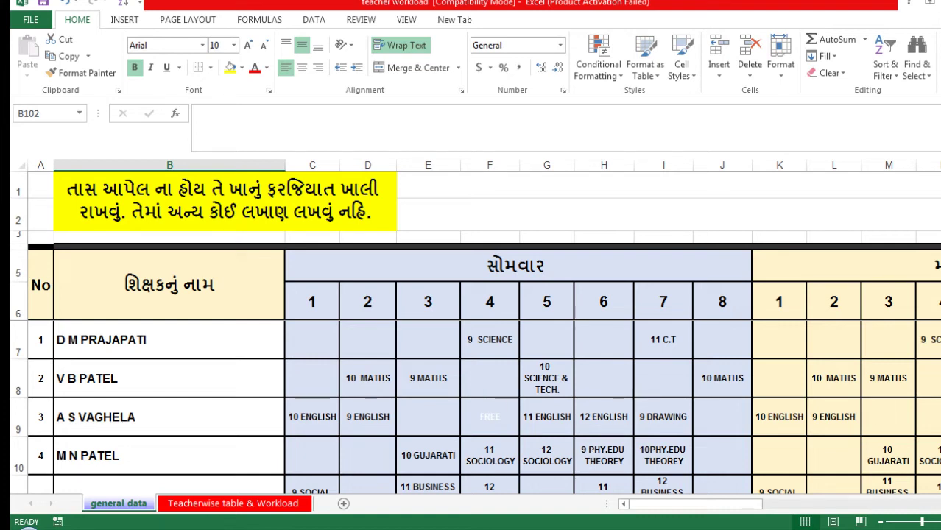
{"action": "scroll", "coordinate": [875, 413], "scroll_direction": "down", "scroll_amount": 3}
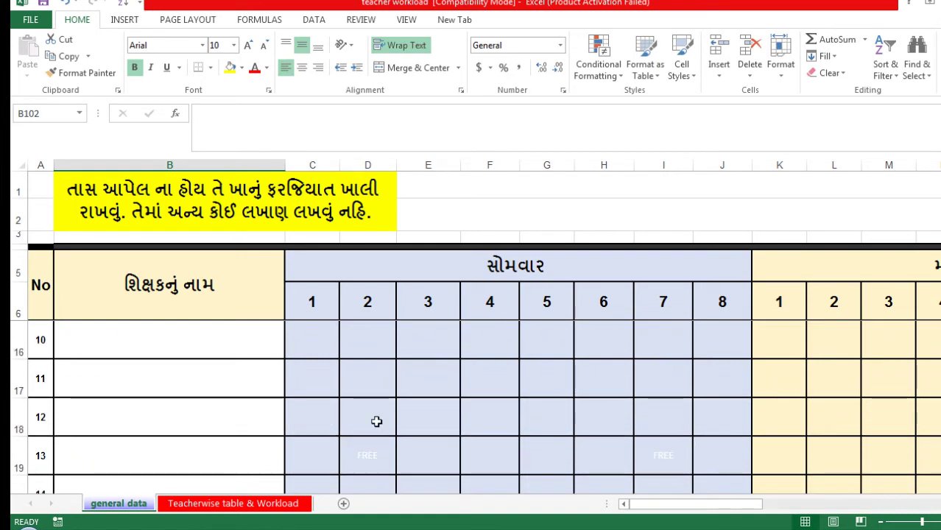
{"action": "scroll", "coordinate": [376, 423], "scroll_direction": "up", "scroll_amount": 2}
{"action": "scroll", "coordinate": [116, 410], "scroll_direction": "down", "scroll_amount": 2}
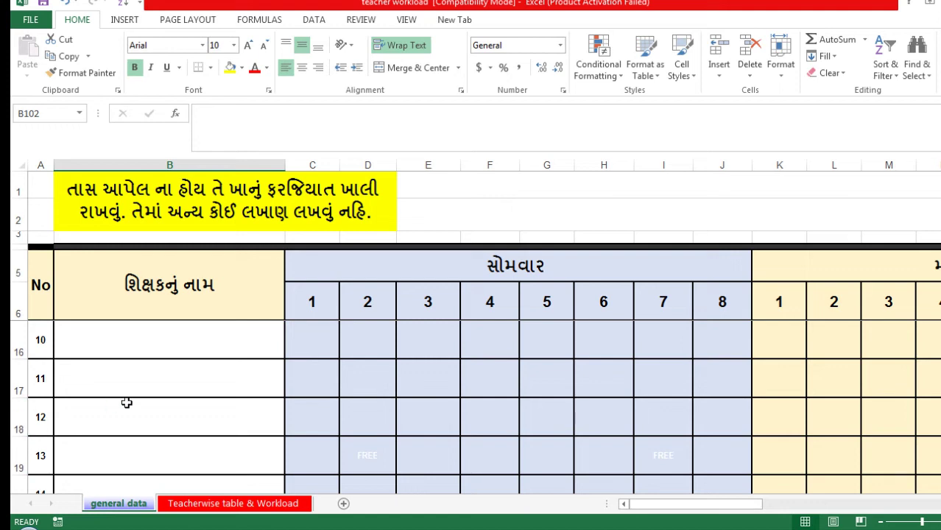
{"action": "scroll", "coordinate": [168, 410], "scroll_direction": "up", "scroll_amount": 3}
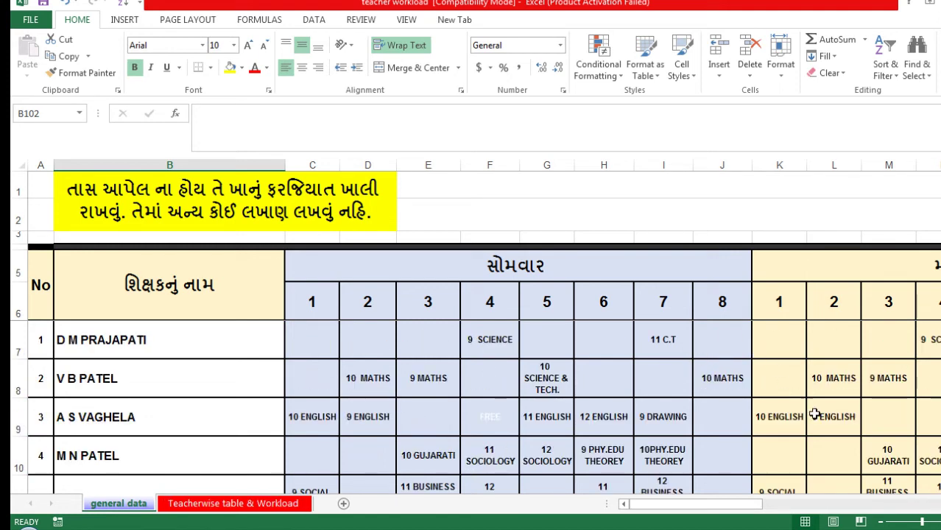
Save the workbook, continuing past the Compatibility Checker warning
{"action": "mouse_move", "coordinate": [647, 511]}
{"action": "left_mouse_down"}
{"action": "mouse_move", "coordinate": [883, 526]}
{"action": "mouse_move", "coordinate": [652, 507]}
{"action": "left_mouse_up"}
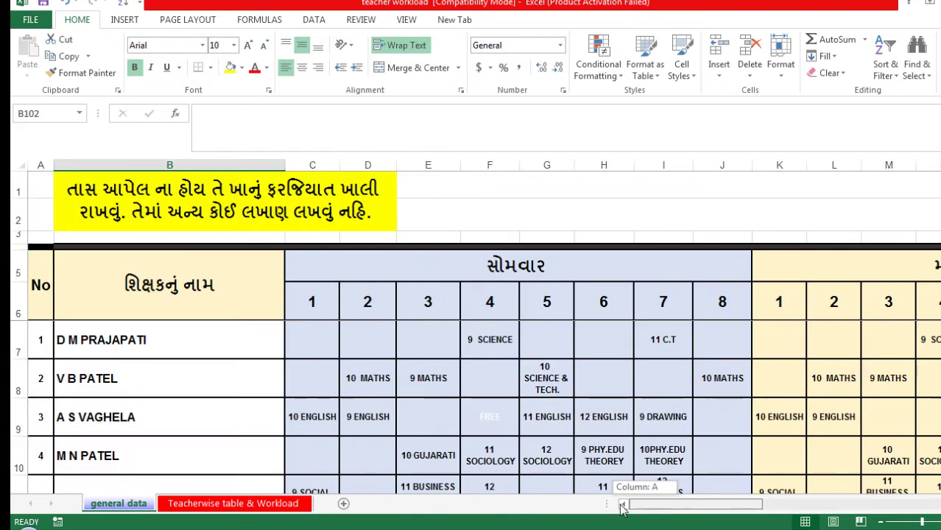
{"action": "left_click_drag", "start_coordinate": [647, 510], "coordinate": [625, 507]}
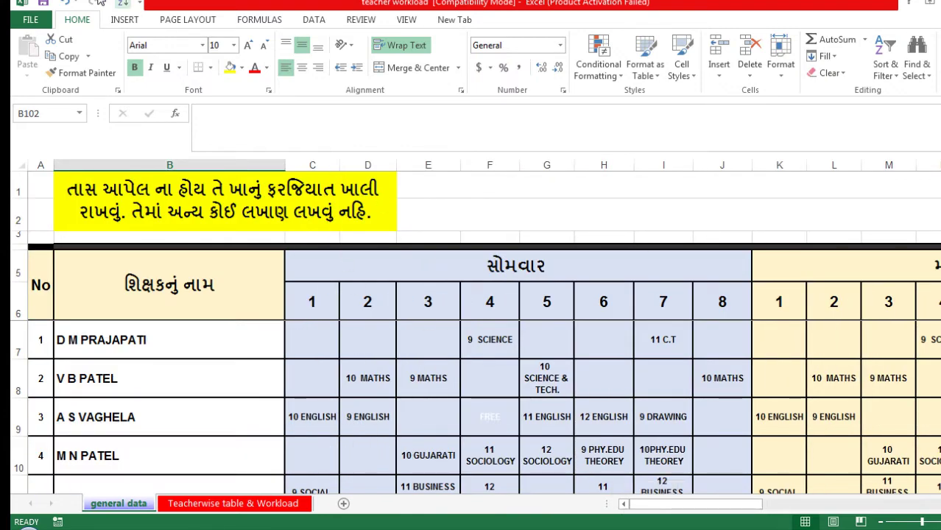
{"action": "left_click", "coordinate": [44, 6]}
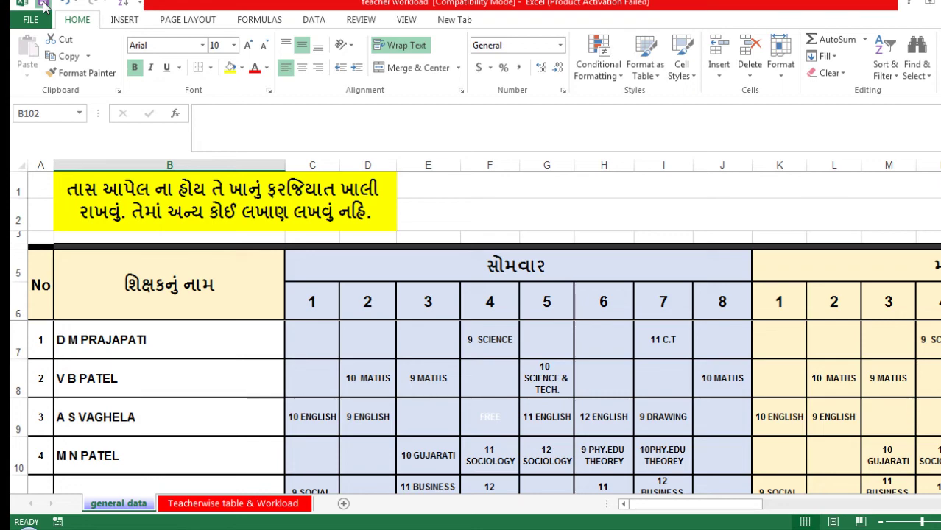
{"action": "left_click", "coordinate": [556, 362]}
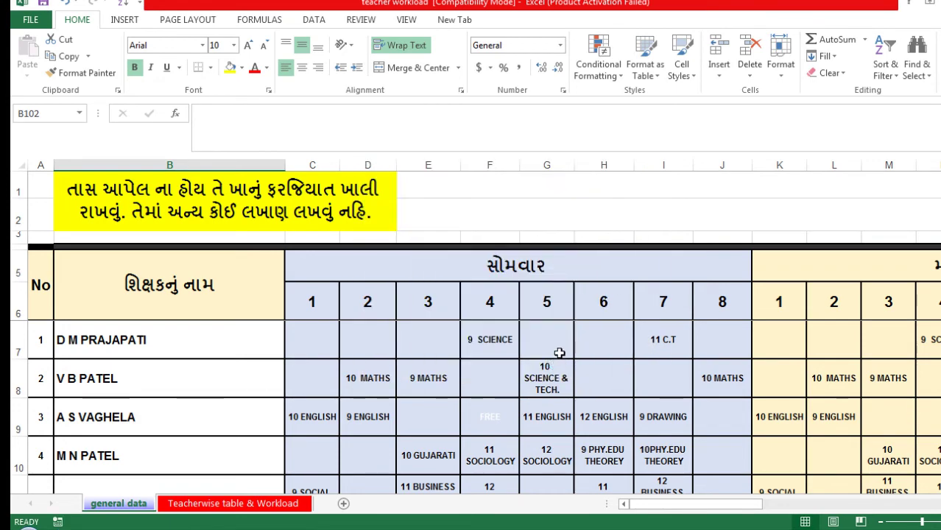
Inspect orientation, custom margins and the Page tab in Page Setup, then cancel without changes
{"action": "left_click", "coordinate": [176, 24]}
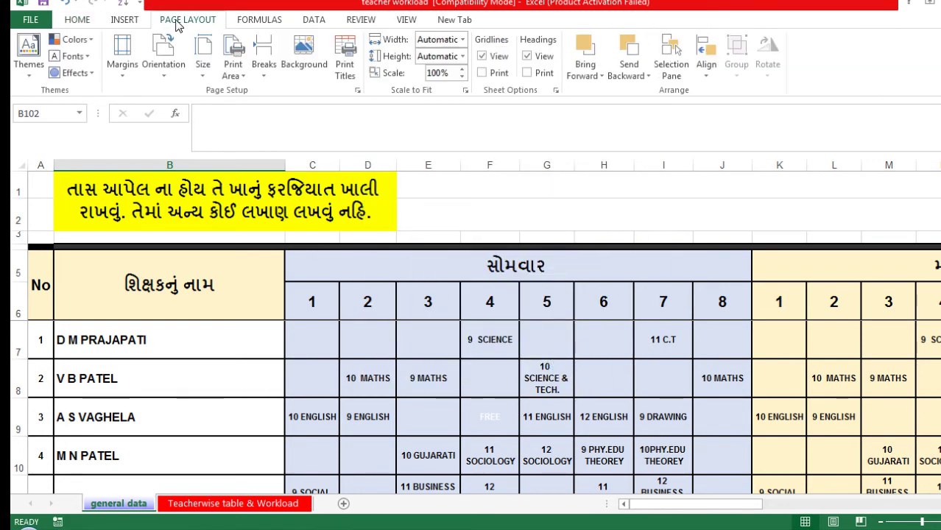
{"action": "left_click", "coordinate": [164, 66]}
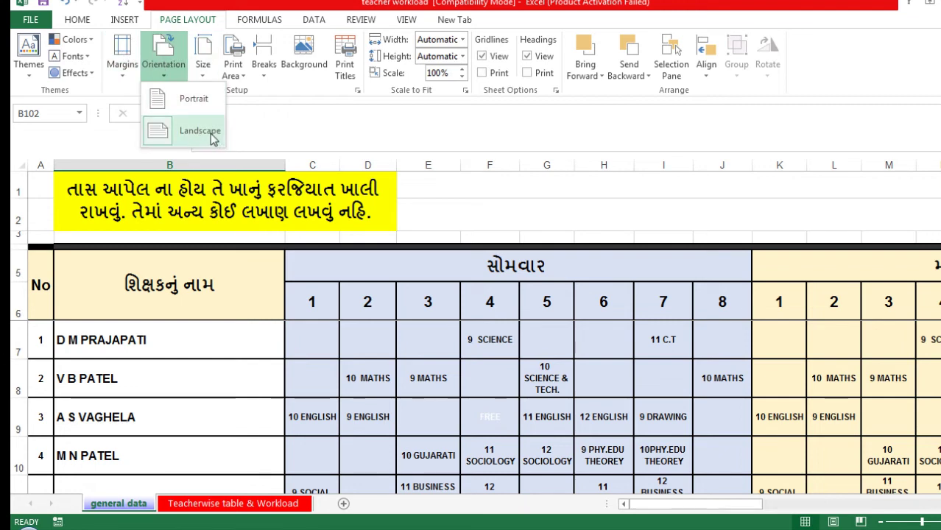
{"action": "left_click", "coordinate": [123, 59]}
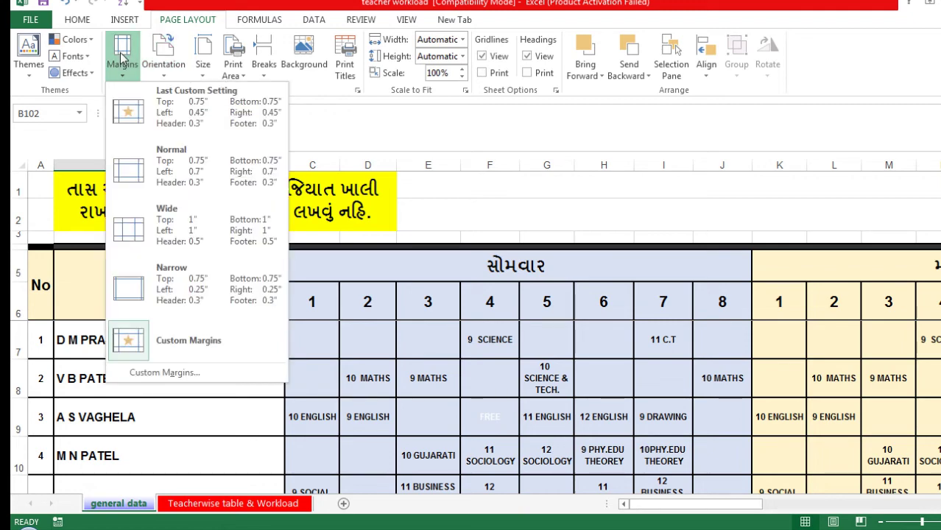
{"action": "left_click", "coordinate": [165, 373]}
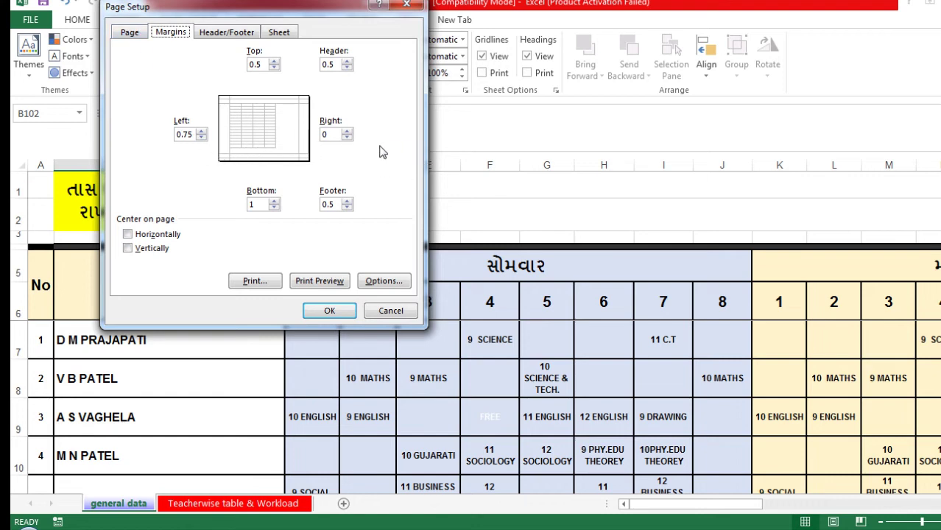
{"action": "left_click", "coordinate": [200, 137]}
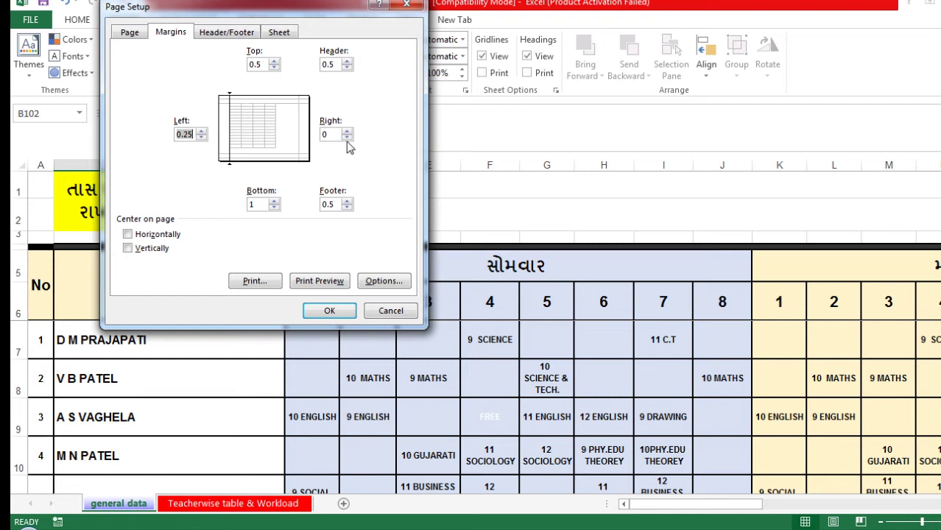
{"action": "left_click", "coordinate": [133, 37]}
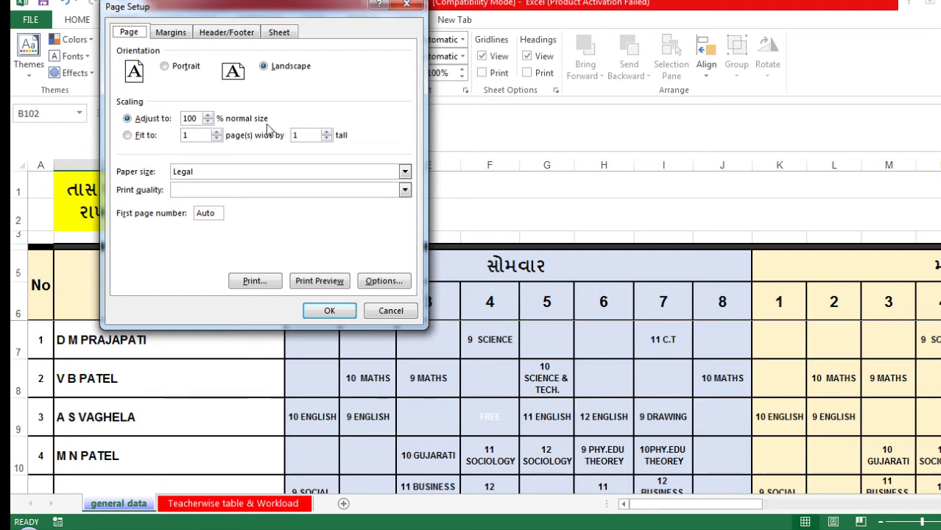
{"action": "left_click", "coordinate": [389, 312]}
Preview the general data print (landscape, Legal, no scaling, 28 pages) and return to the sheet
{"action": "left_click", "coordinate": [22, 22]}
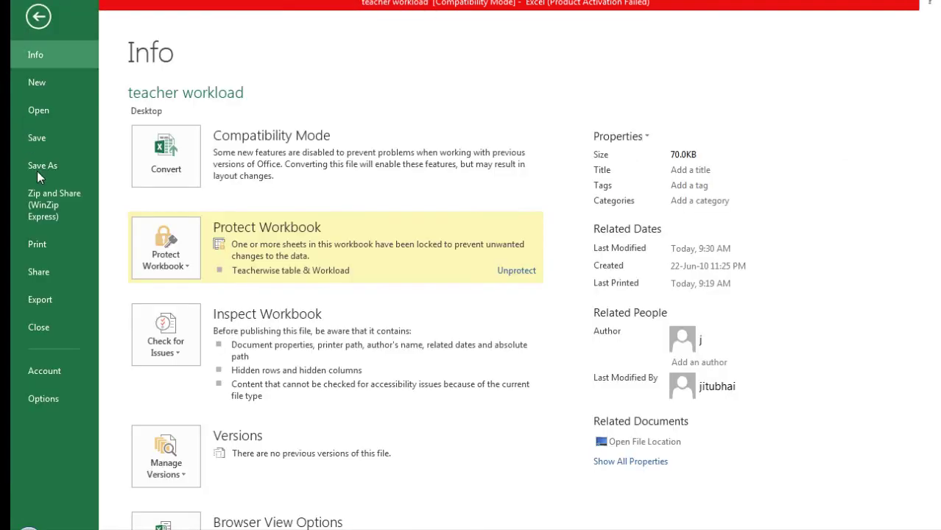
{"action": "left_click", "coordinate": [61, 252]}
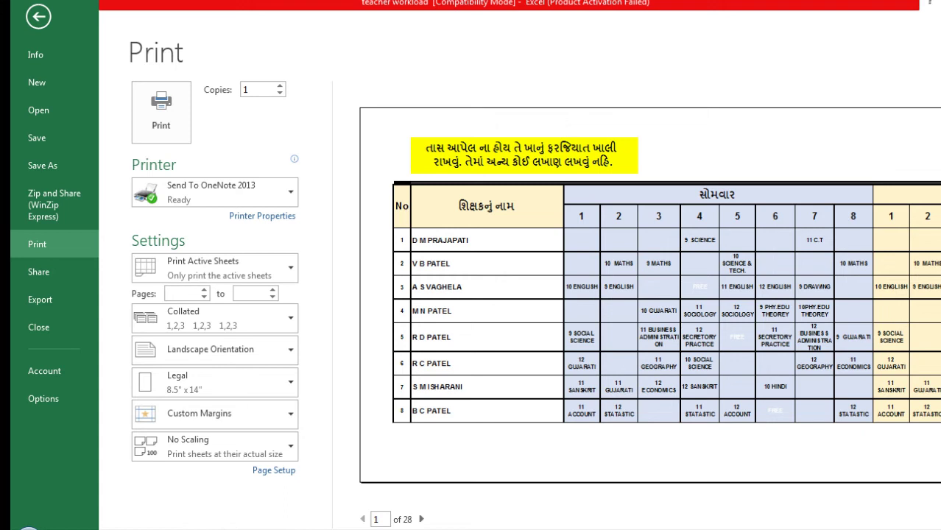
{"action": "left_click", "coordinate": [47, 23]}
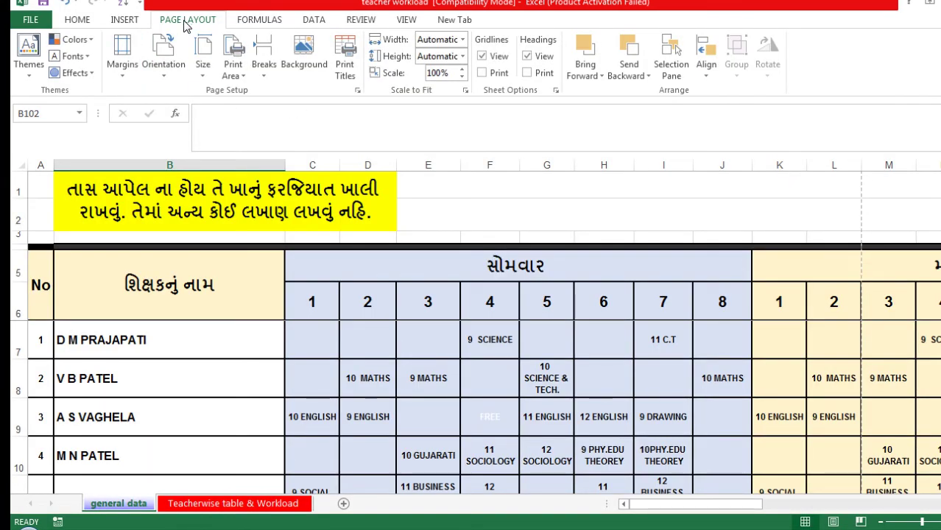
In Page Setup, change the general data sheet's print scale from 100% to 50% of normal size
{"action": "left_click", "coordinate": [122, 59]}
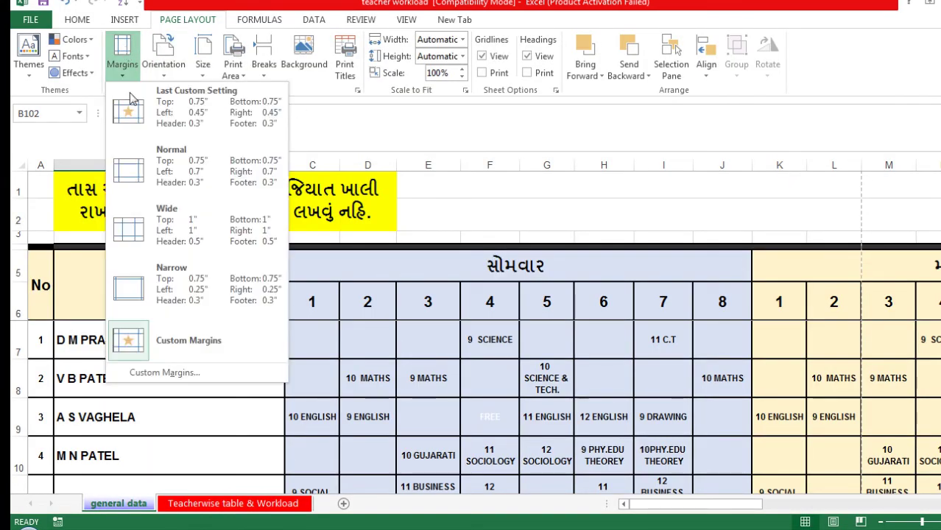
{"action": "left_click", "coordinate": [190, 373]}
{"action": "left_click", "coordinate": [130, 37]}
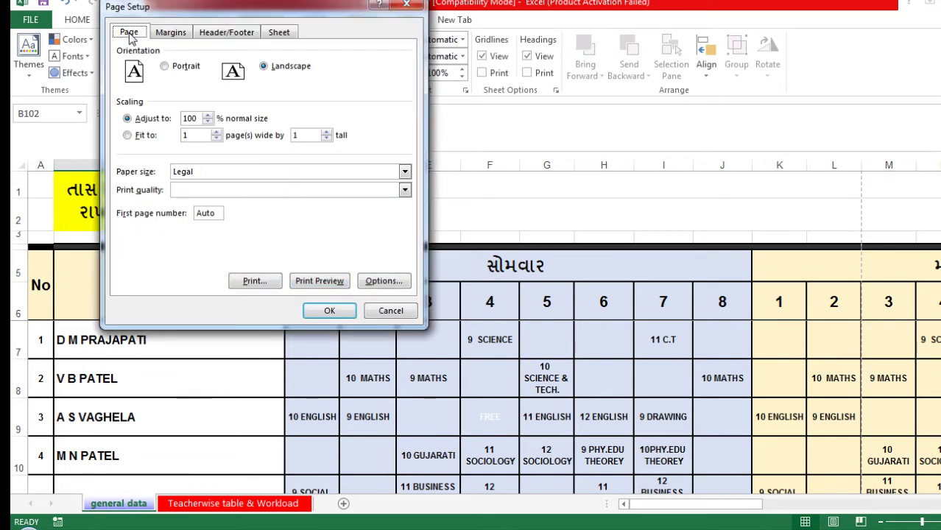
{"action": "left_click", "coordinate": [199, 120]}
{"action": "double_click", "coordinate": [171, 119]}
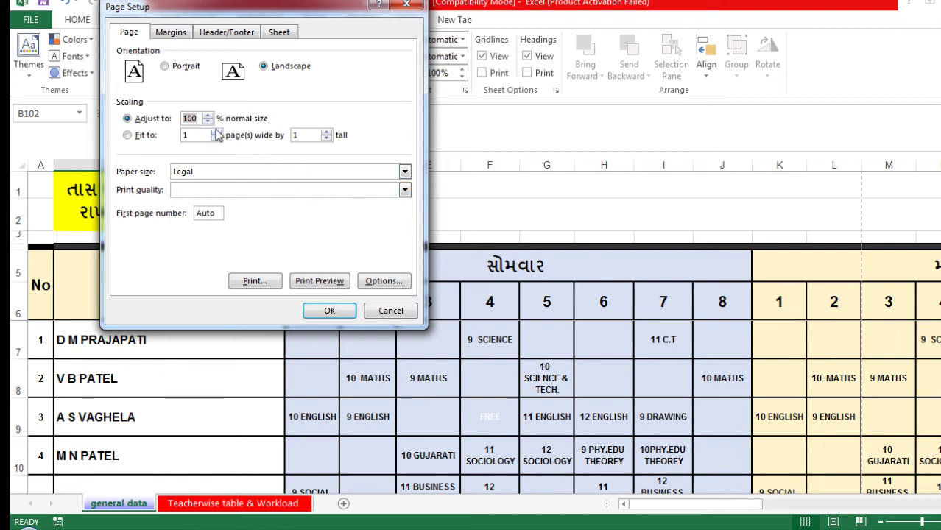
{"action": "type", "text": "50"}
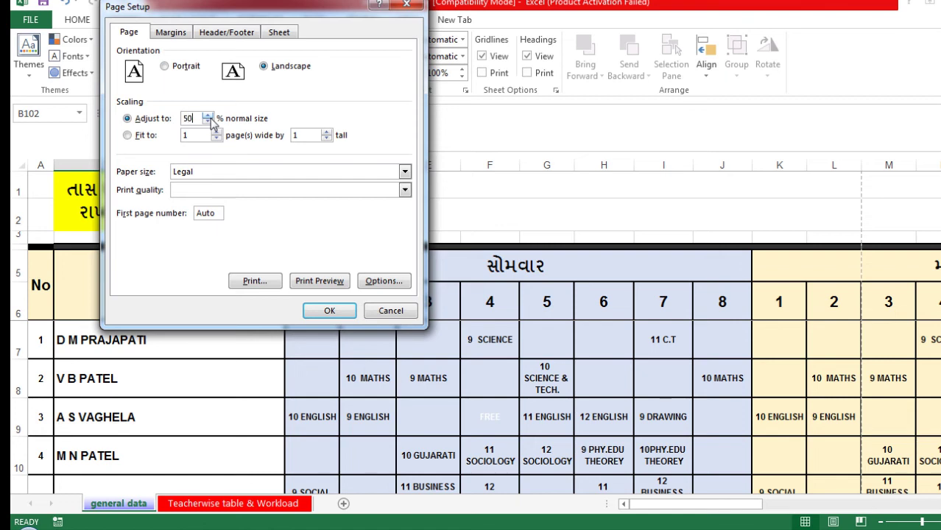
{"action": "left_click", "coordinate": [327, 310]}
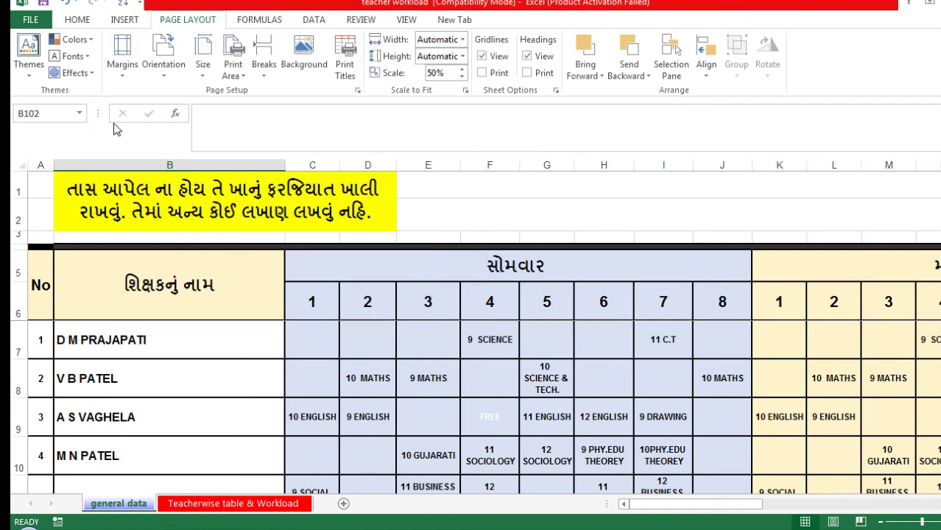
Open the print preview of the general data sheet and look through its pages
{"action": "left_click", "coordinate": [30, 20]}
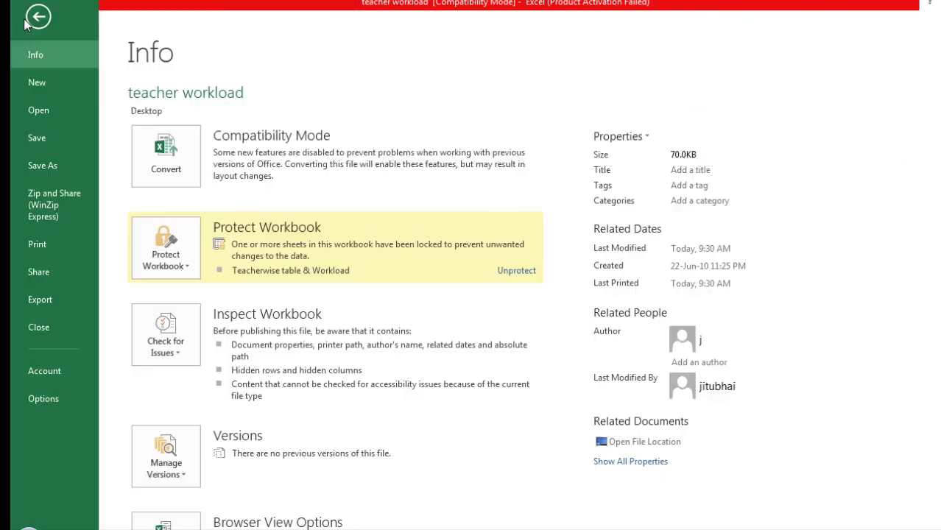
{"action": "left_click", "coordinate": [51, 247]}
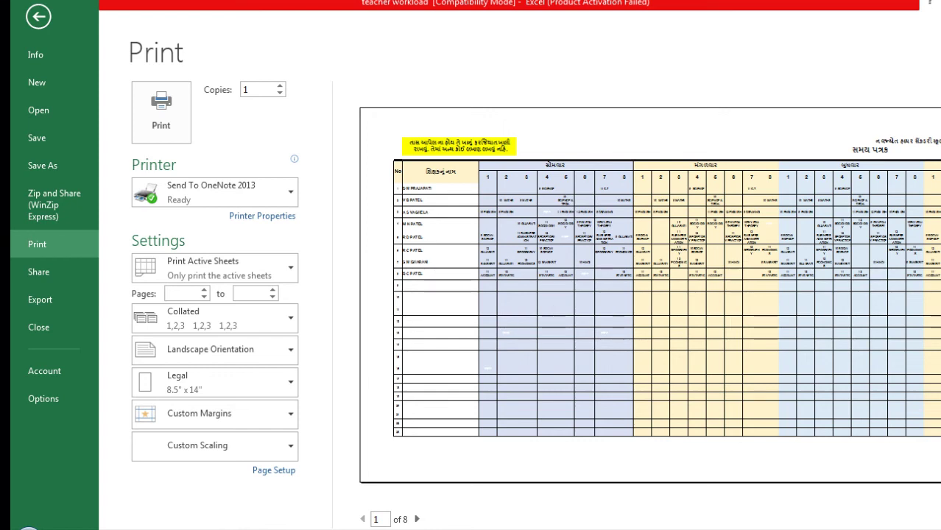
{"action": "scroll", "coordinate": [752, 277], "scroll_direction": "down", "scroll_amount": 2}
{"action": "scroll", "coordinate": [754, 281], "scroll_direction": "up", "scroll_amount": 2}
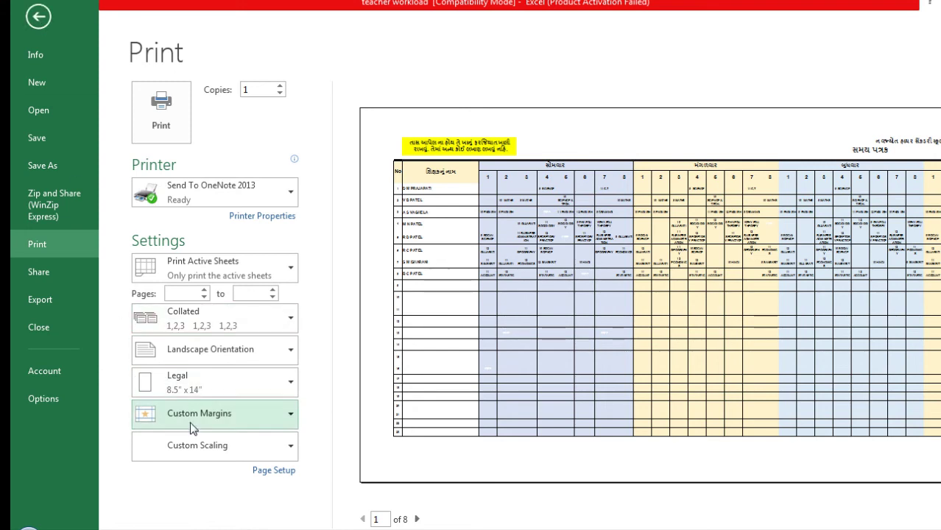
Set the print scale to 35% in Page Setup, shrinking the printout from eight pages to six
{"action": "left_click", "coordinate": [197, 444]}
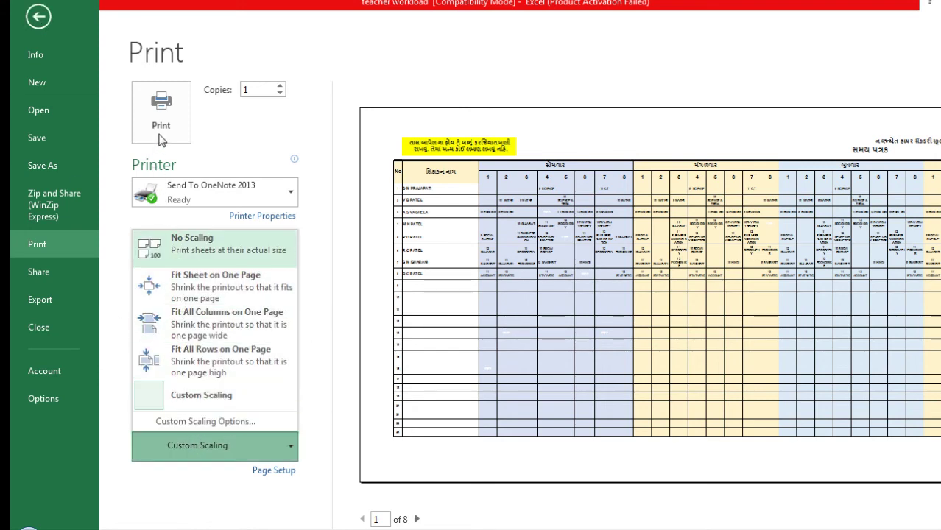
{"action": "left_click", "coordinate": [207, 445]}
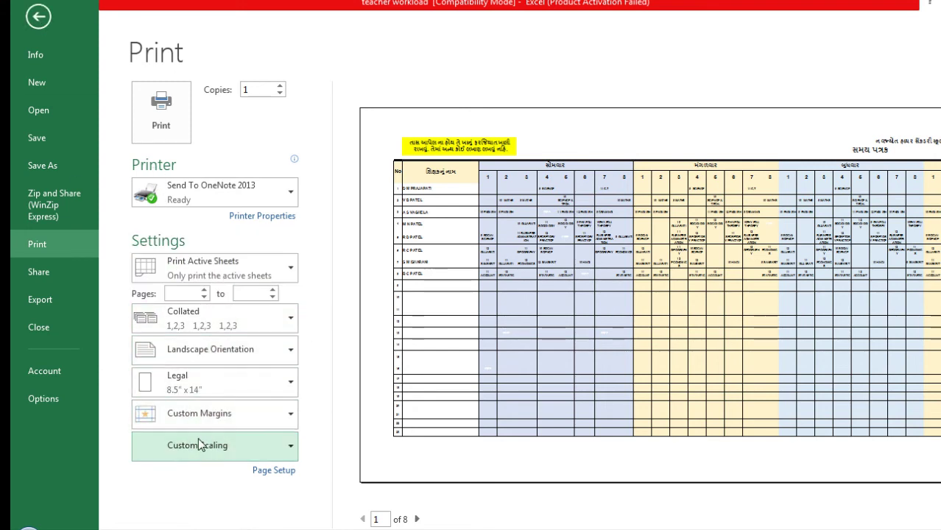
{"action": "left_click", "coordinate": [196, 427]}
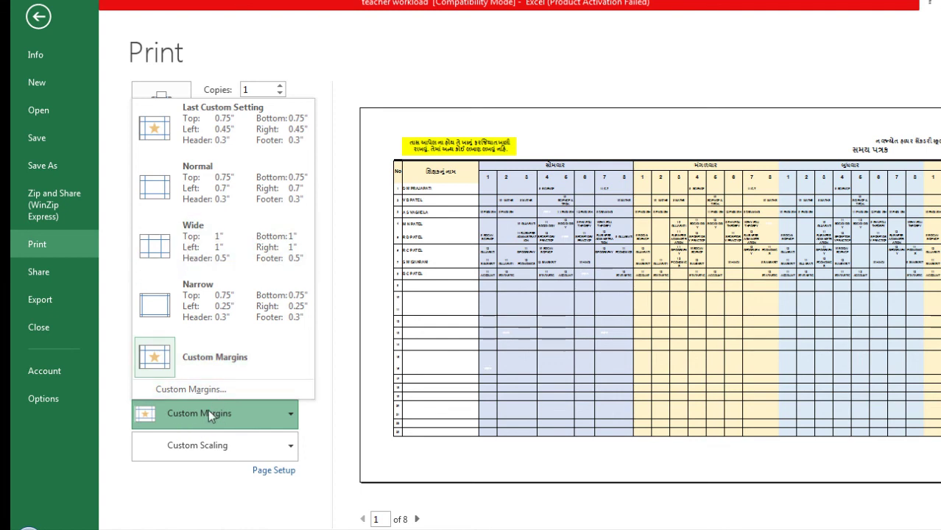
{"action": "left_click", "coordinate": [203, 390]}
{"action": "left_click", "coordinate": [130, 34]}
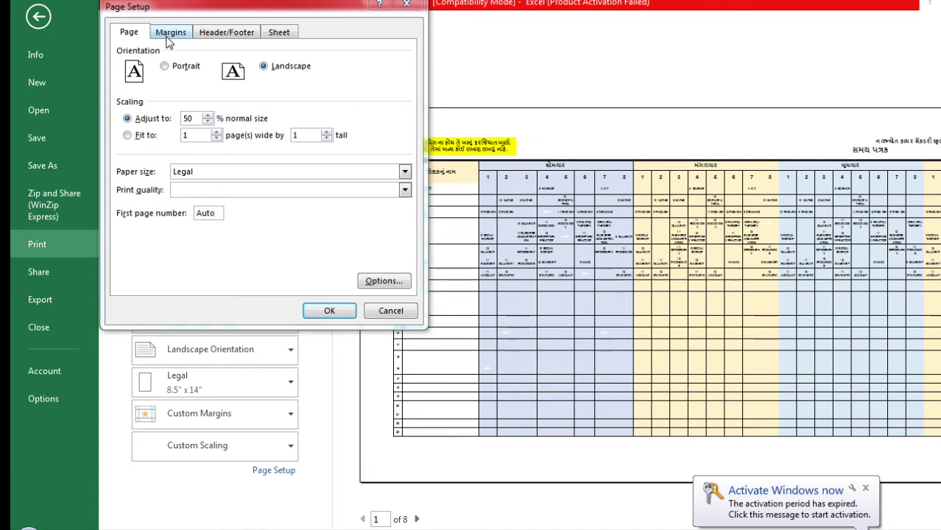
{"action": "left_click", "coordinate": [184, 119]}
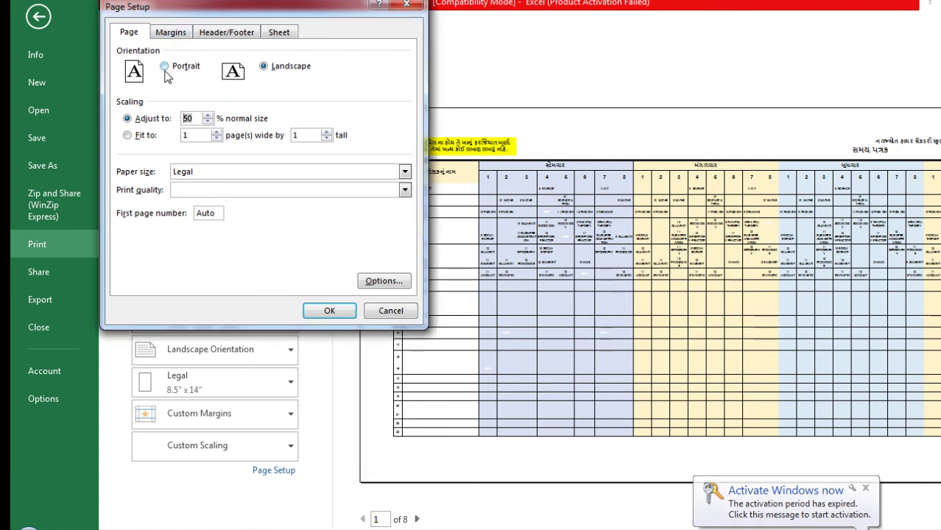
{"action": "type", "text": "35"}
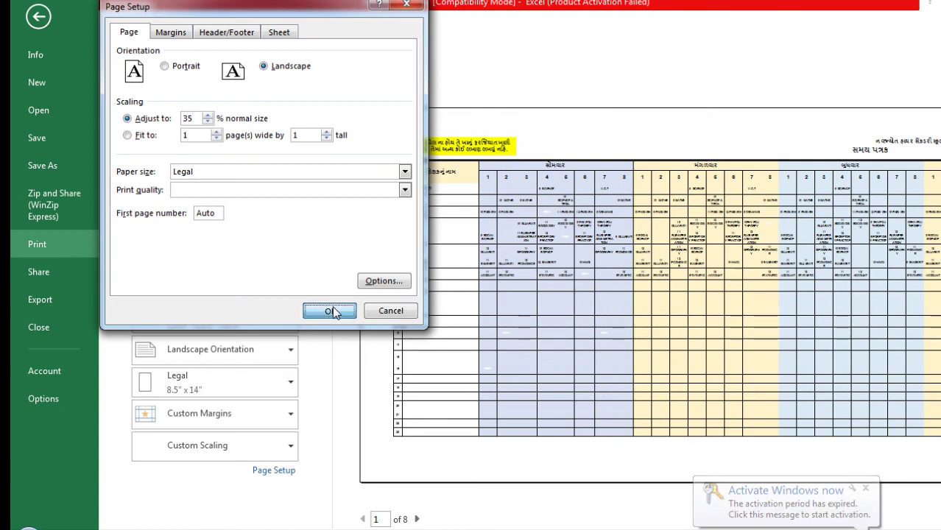
{"action": "left_click", "coordinate": [331, 311]}
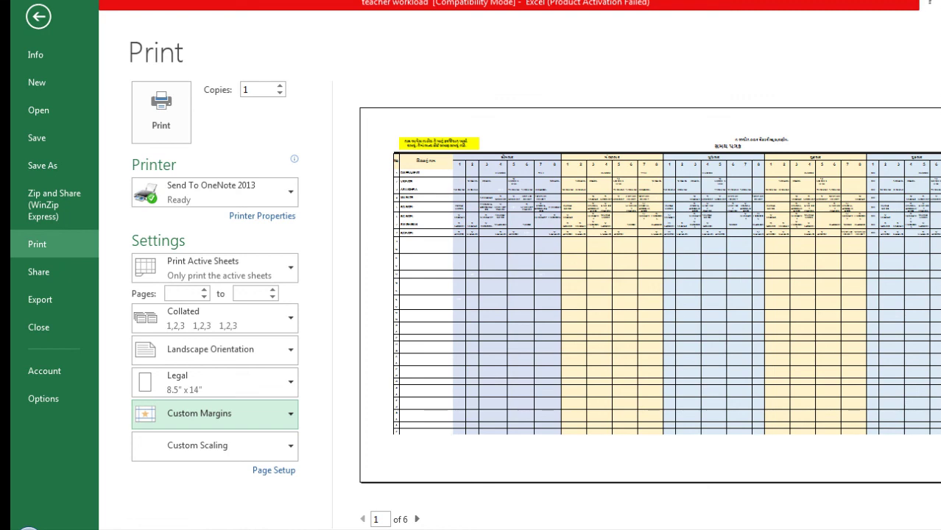
Leave the print preview and look over the general data and Teacherwise table & Workload sheets
{"action": "left_click", "coordinate": [38, 22]}
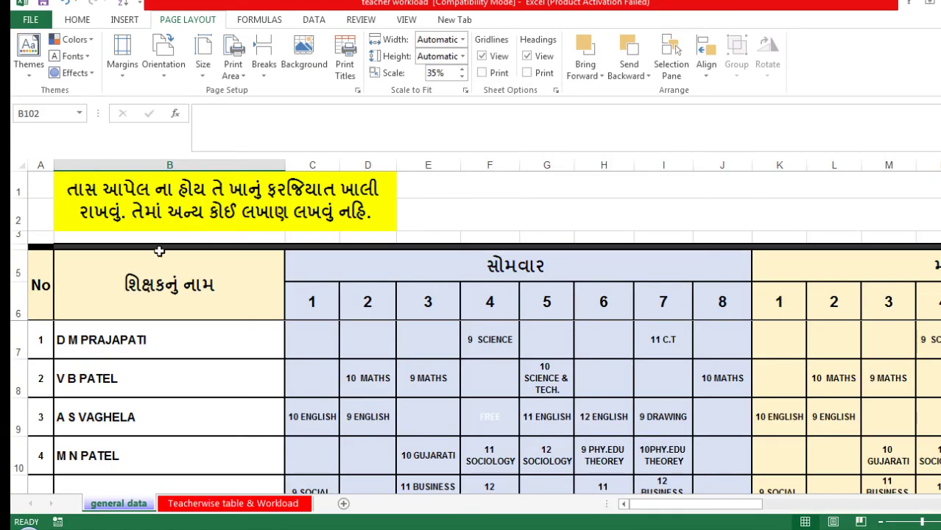
{"action": "left_click", "coordinate": [187, 505]}
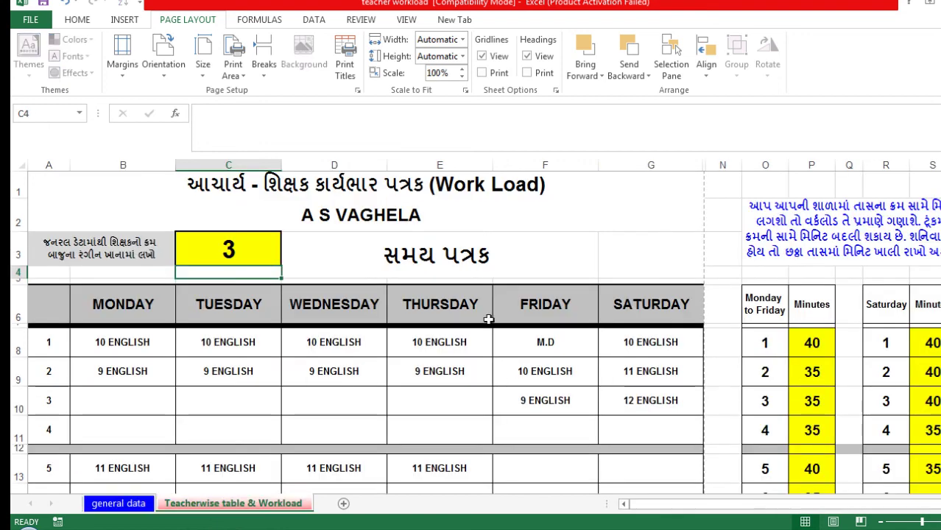
{"action": "left_click", "coordinate": [139, 506]}
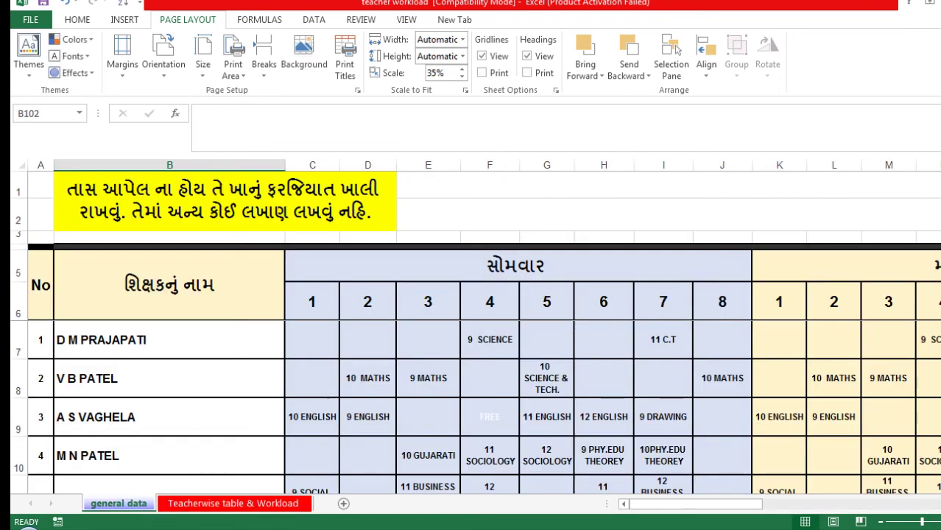
{"action": "scroll", "coordinate": [662, 358], "scroll_direction": "down", "scroll_amount": 2}
{"action": "scroll", "coordinate": [661, 382], "scroll_direction": "up", "scroll_amount": 2}
{"action": "left_click", "coordinate": [249, 510]}
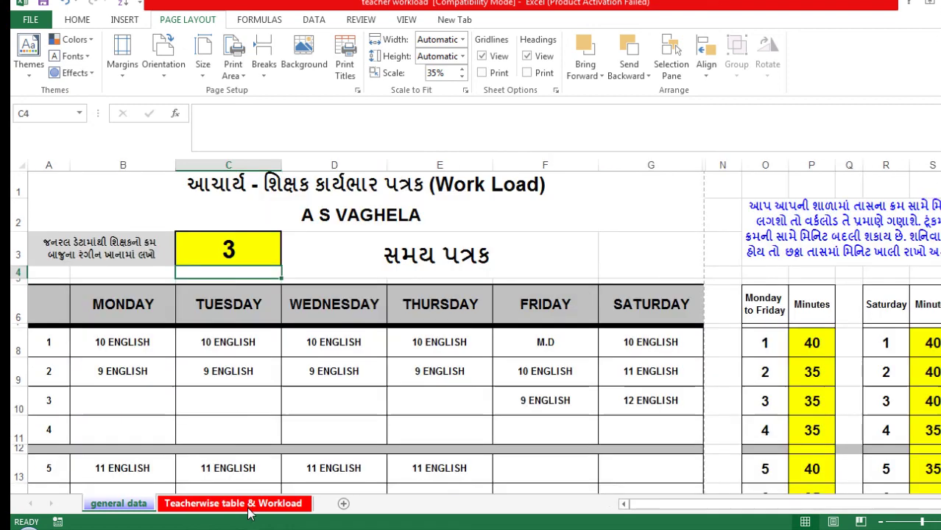
{"action": "scroll", "coordinate": [715, 311], "scroll_direction": "down", "scroll_amount": 1}
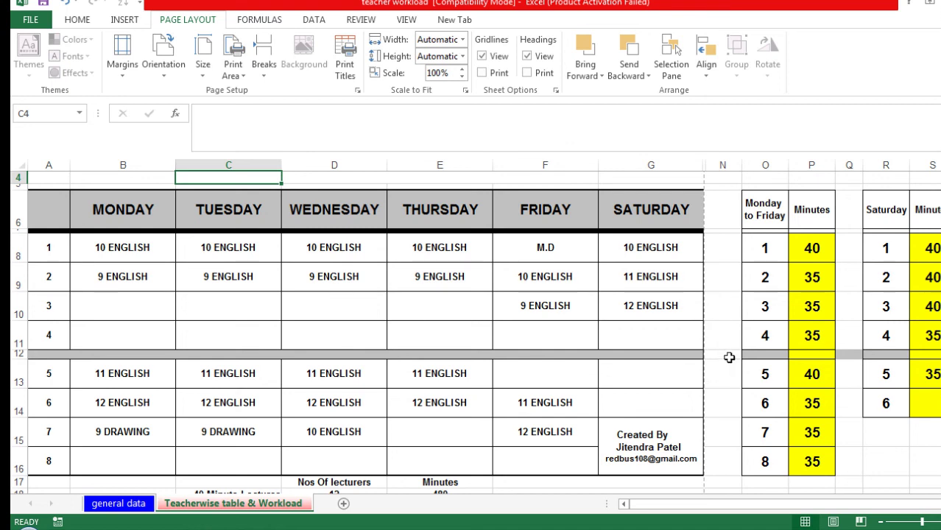
{"action": "scroll", "coordinate": [727, 357], "scroll_direction": "up", "scroll_amount": 1}
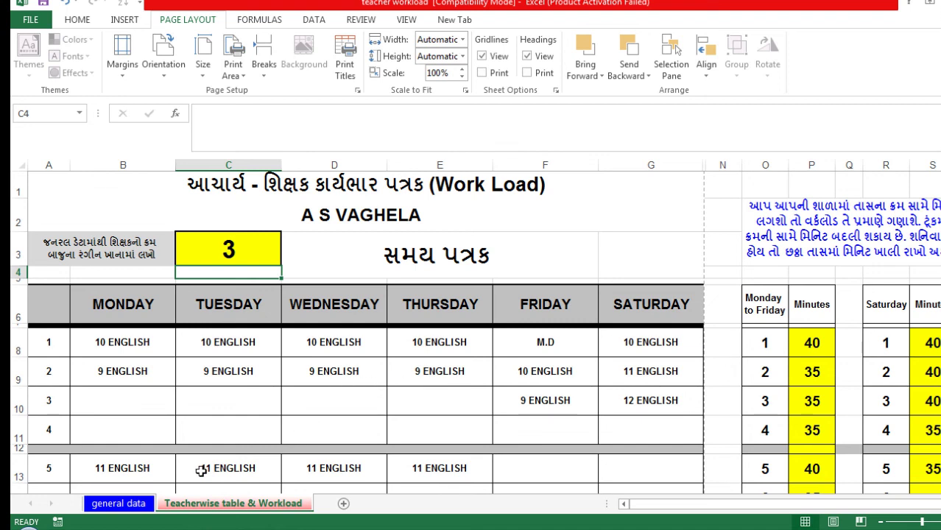
Return to general data and save the workbook, continuing past the Compatibility Checker
{"action": "left_click", "coordinate": [133, 503]}
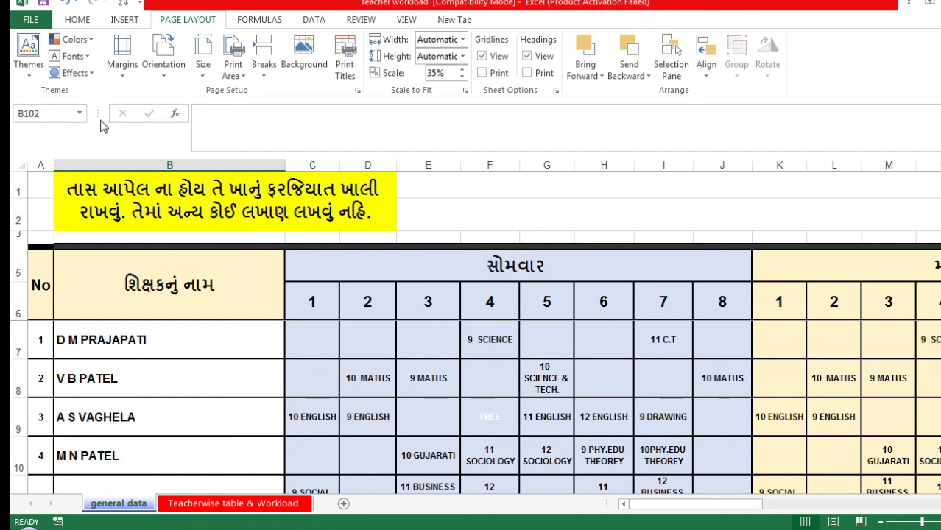
{"action": "left_click", "coordinate": [44, 6]}
{"action": "left_click", "coordinate": [567, 360]}
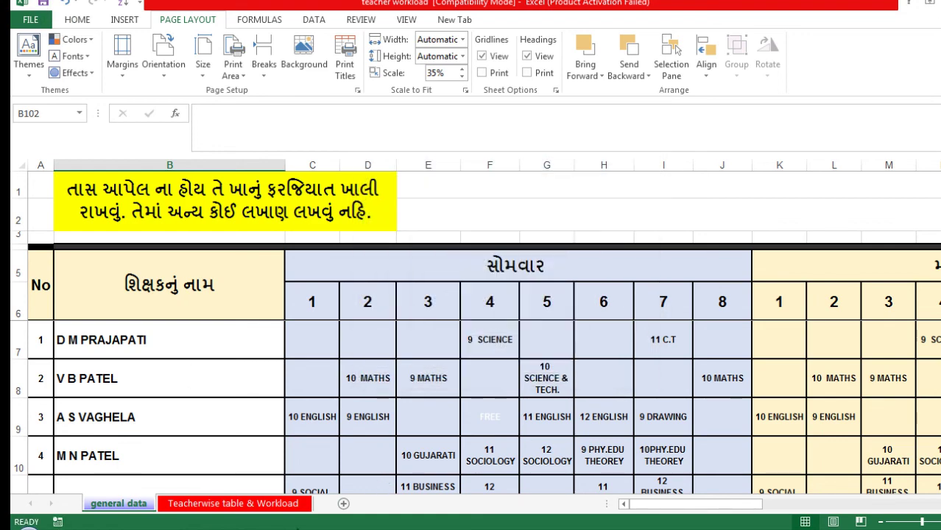